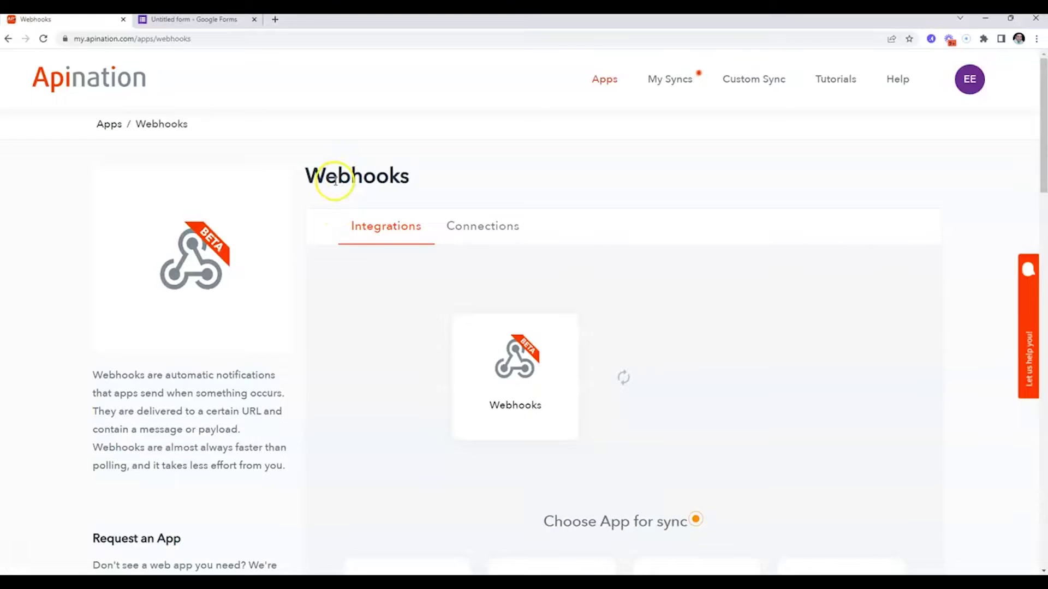
- Choose BoomTown as the app to sync with Webhooks
scroll(540, 192, "down", 10)
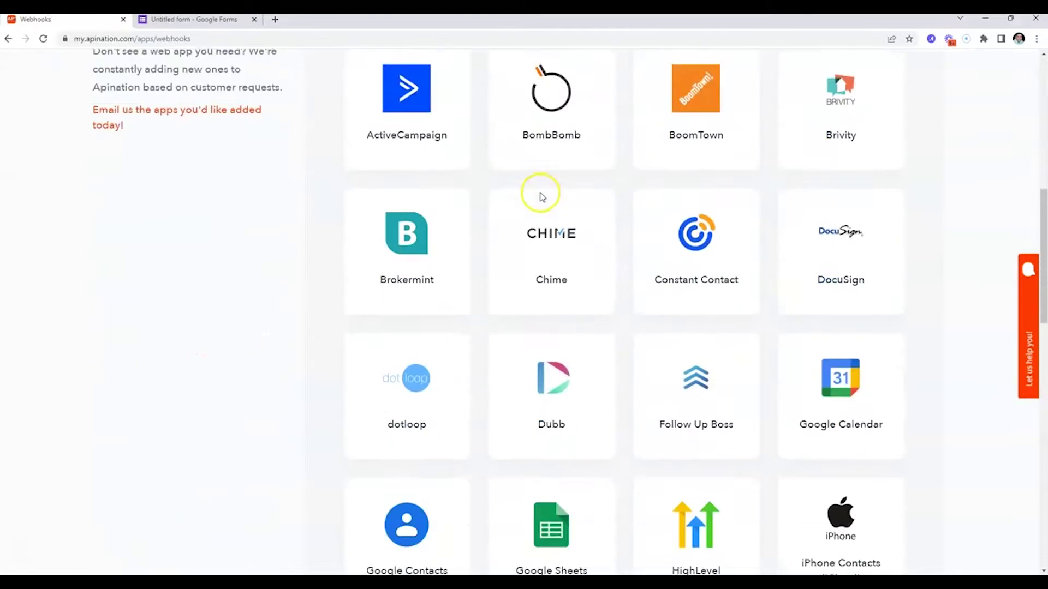
scroll(576, 206, "up", 3)
left_click(684, 176)
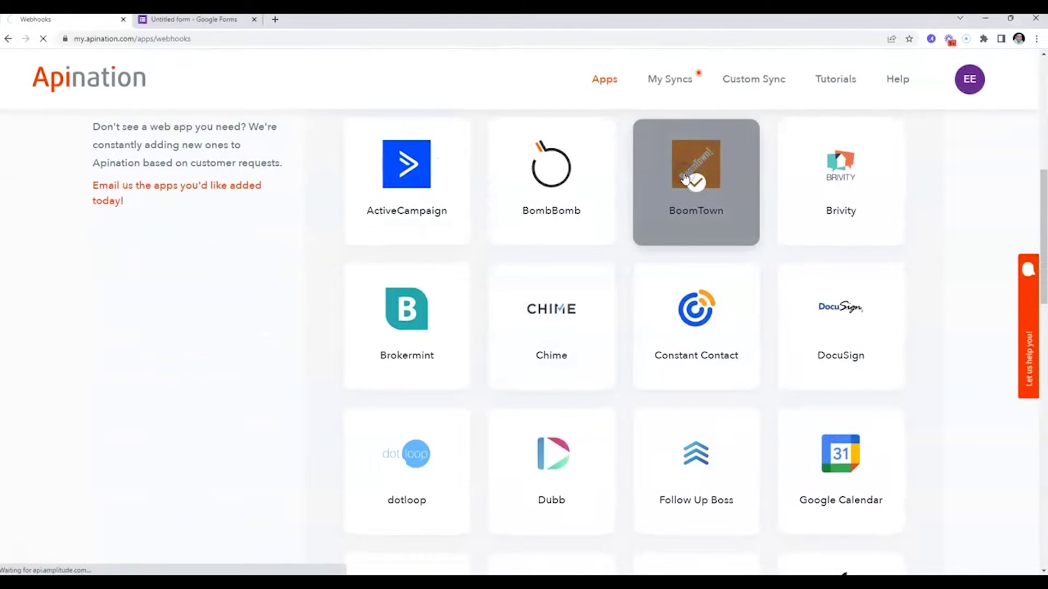
left_click(672, 221)
left_click(670, 172)
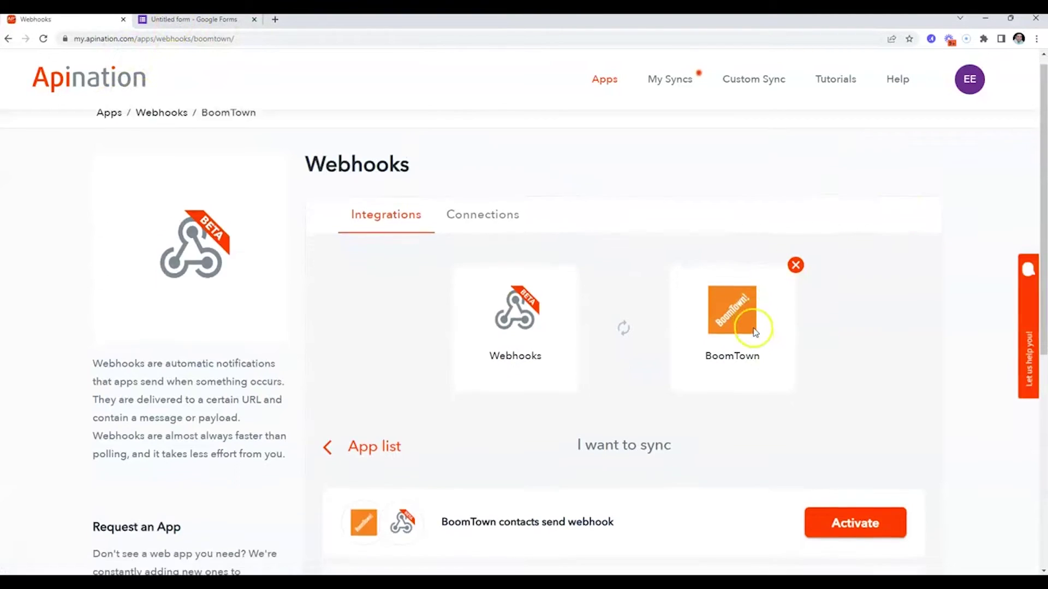
- Activate the "Webhook Created or Updated BoomTown contacts" sync as a new workflow instead of reusing the draft
scroll(487, 234, "down", 2)
scroll(743, 234, "down", 4)
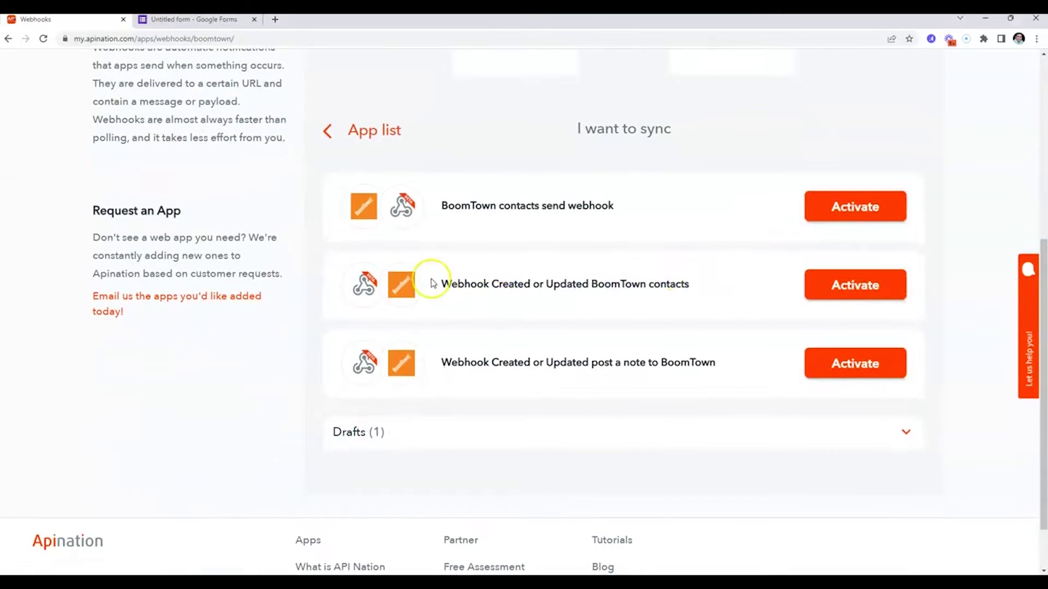
left_click_drag(438, 282, 693, 282)
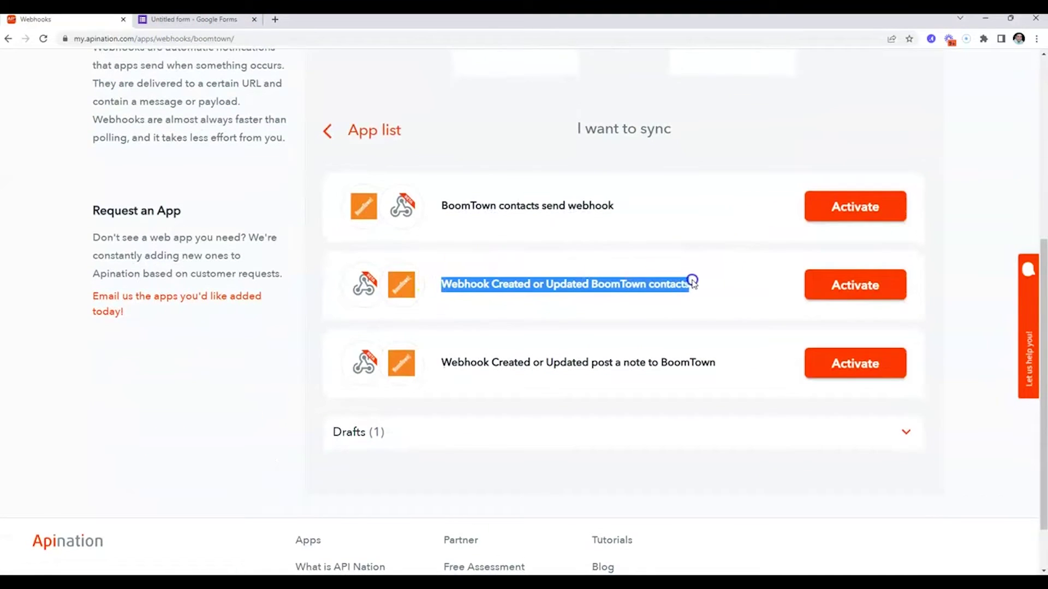
left_click(841, 299)
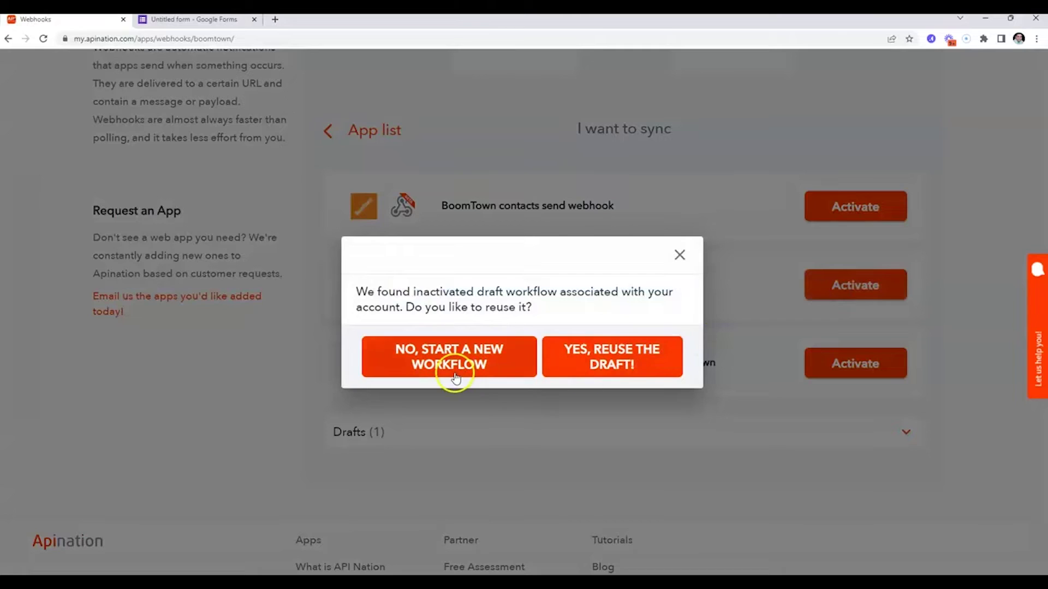
left_click(456, 371)
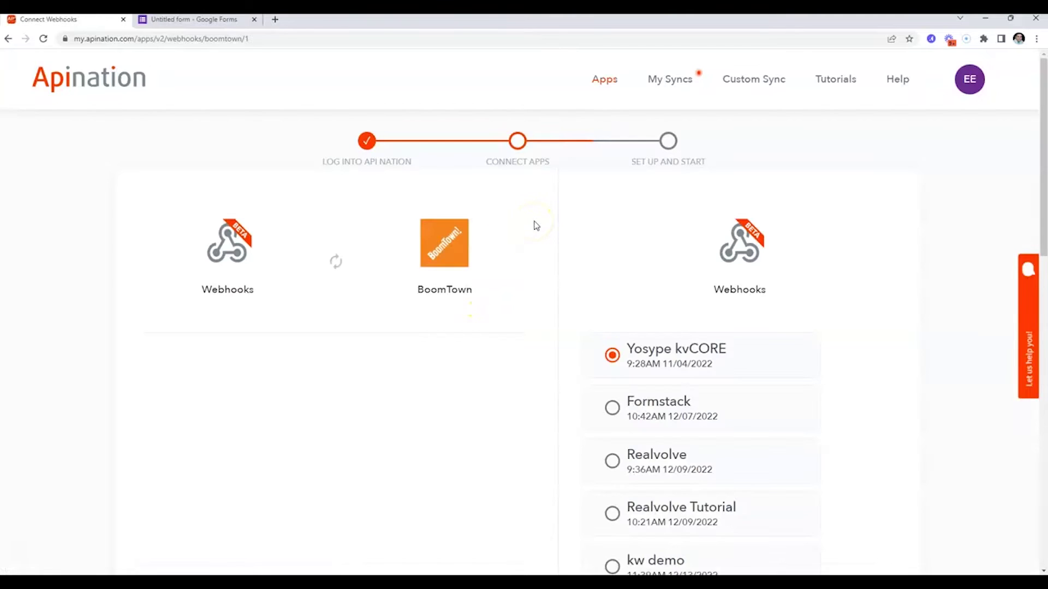
- Connect a new inbound webhook labelled "Google Forms > Boomtown" and generate its URL
scroll(587, 348, "down", 10)
scroll(588, 352, "down", 4)
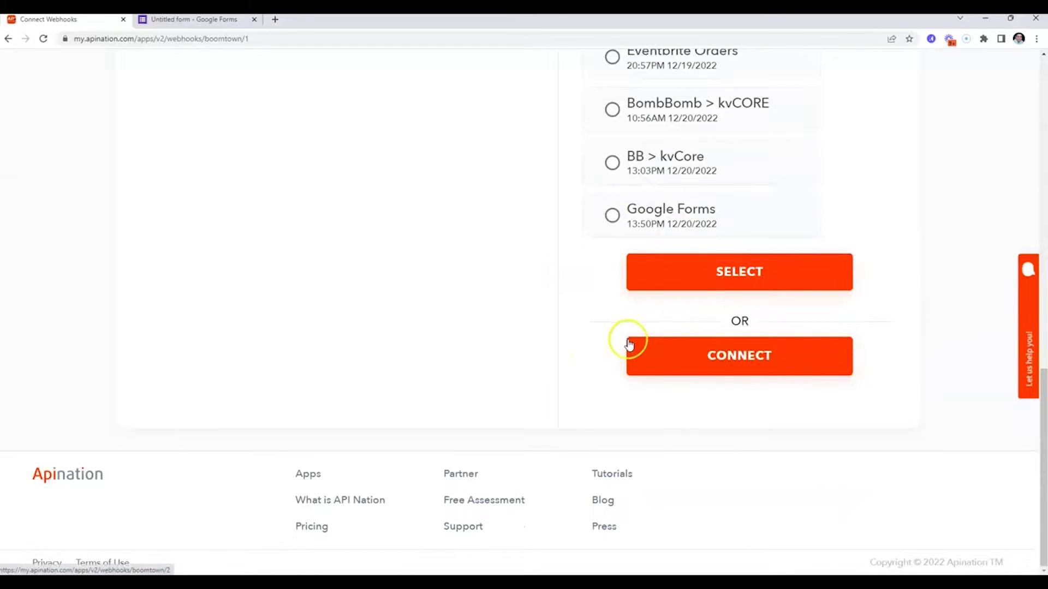
left_click(673, 374)
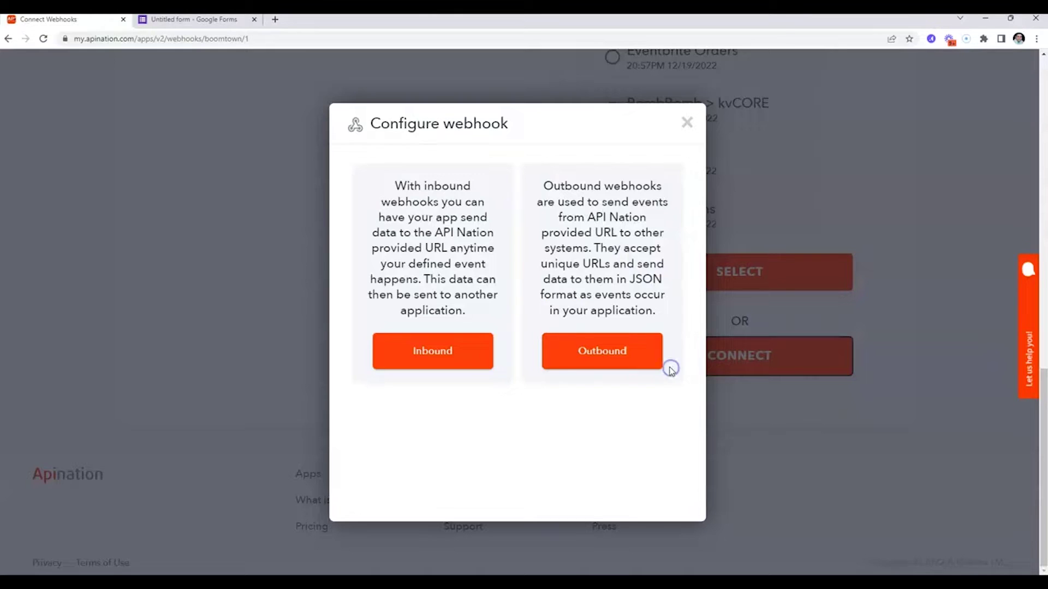
left_click(446, 352)
left_click(414, 194)
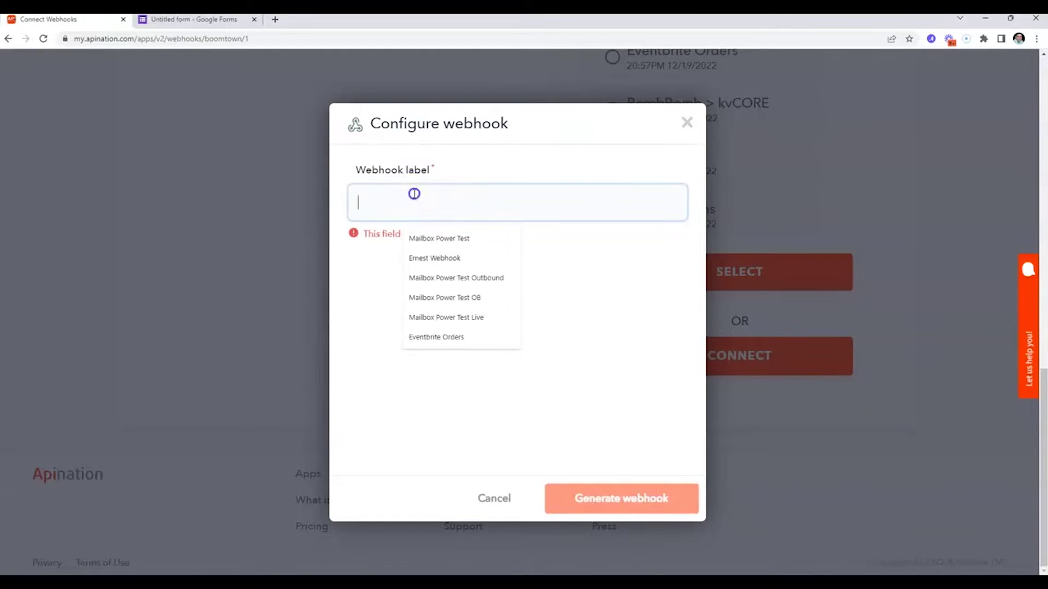
type("Google Forms > Boomtown")
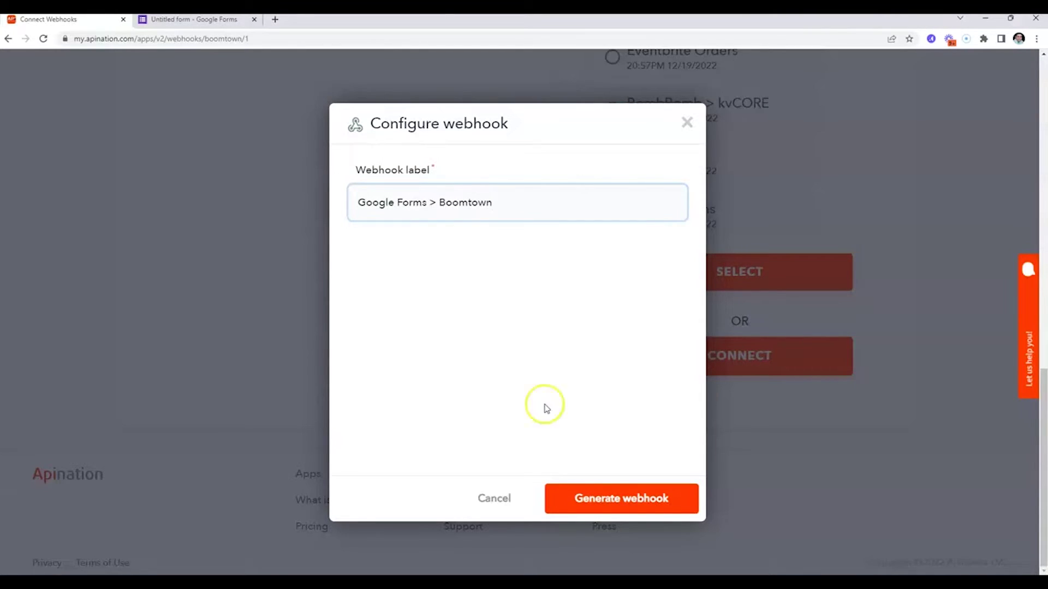
left_click(601, 503)
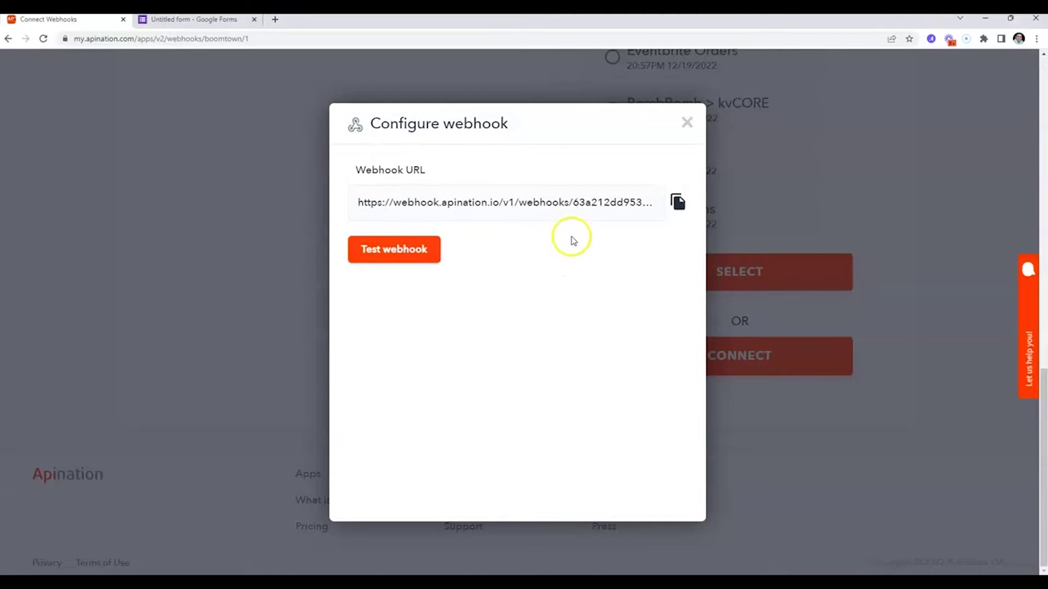
- Switch to the untitled form in Google Forms and show its questions, closing the open Webhooks dialog
left_click(200, 22)
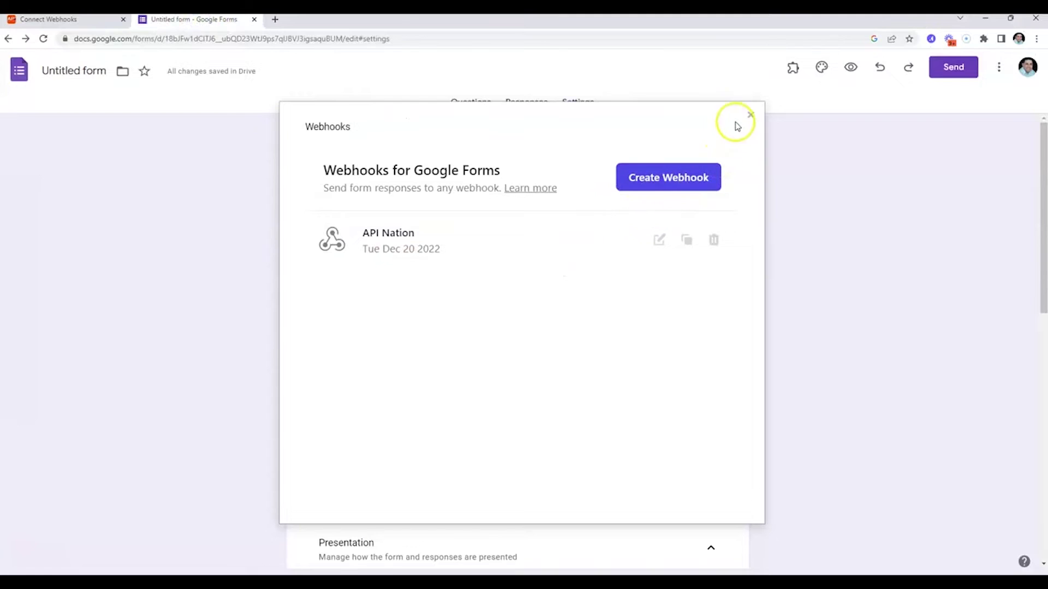
left_click(750, 114)
left_click(469, 102)
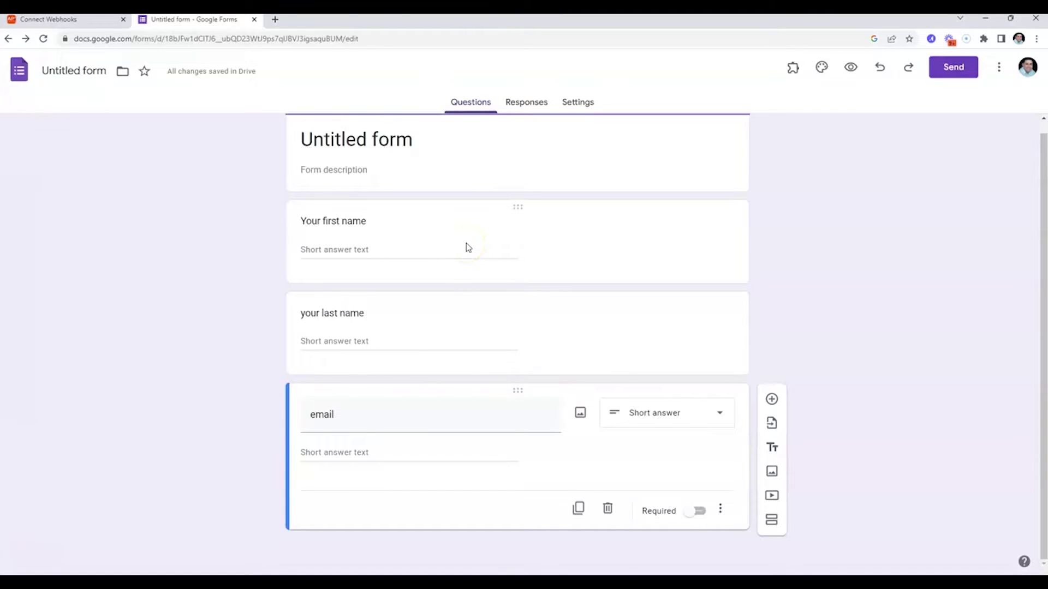
- Look up the Email Notifications for Google Forms add-on in the Google Workspace Marketplace
left_click(999, 69)
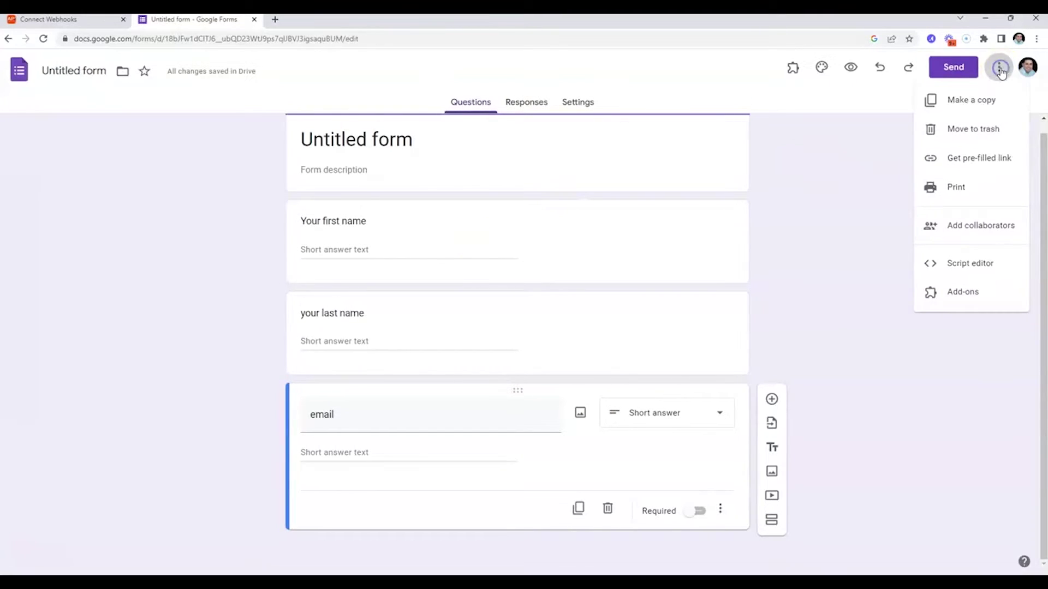
left_click(952, 292)
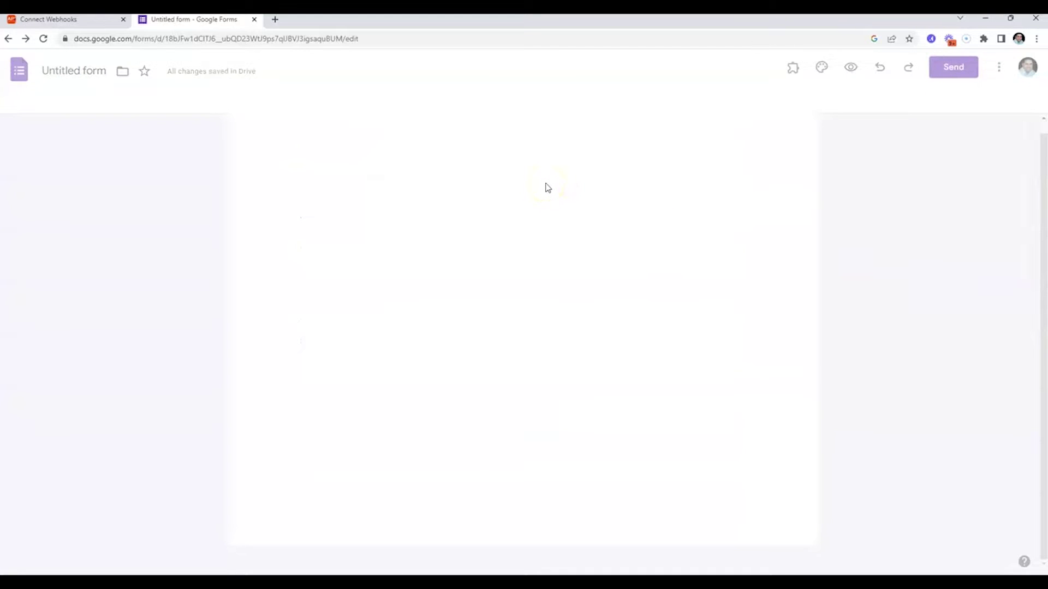
left_click(591, 95)
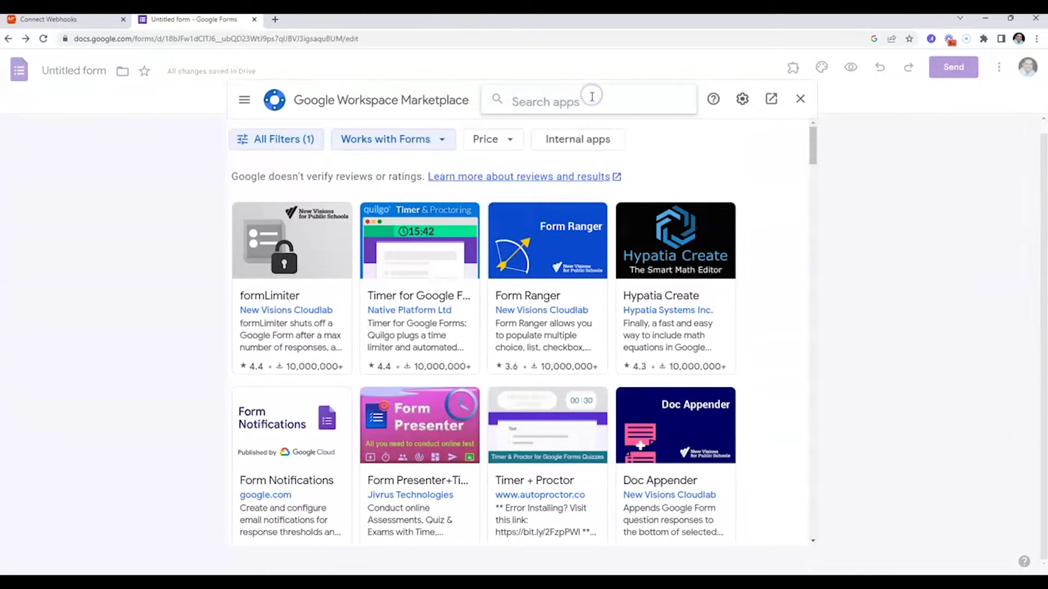
type("google forms")
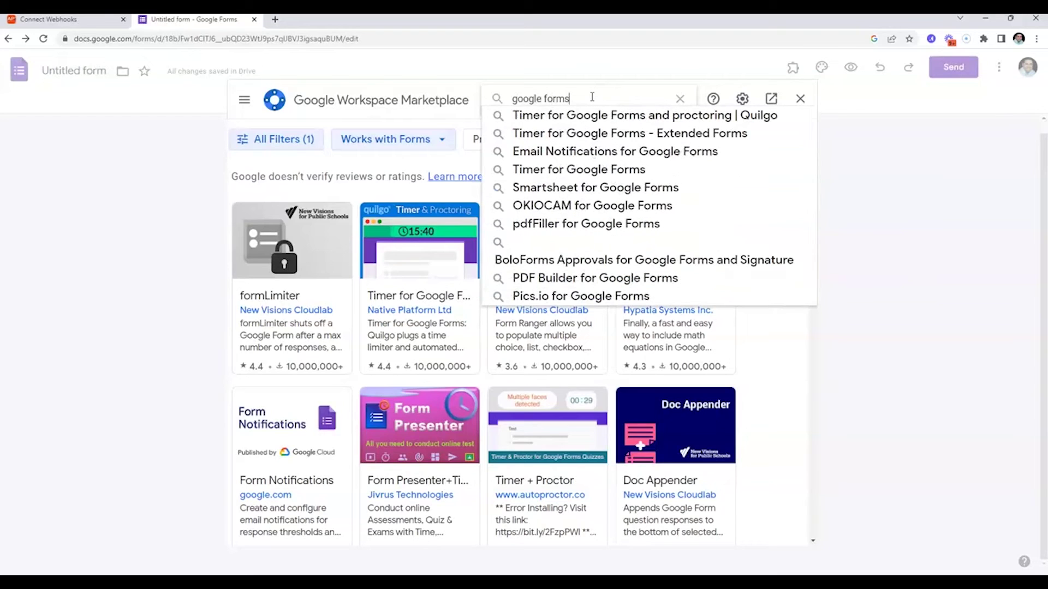
left_click(586, 155)
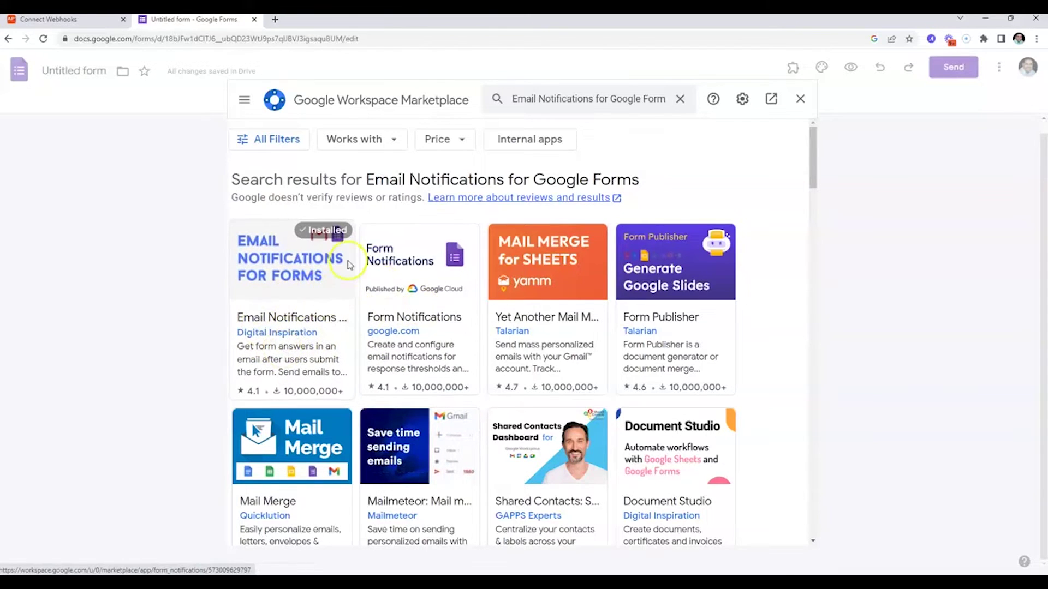
left_click(800, 99)
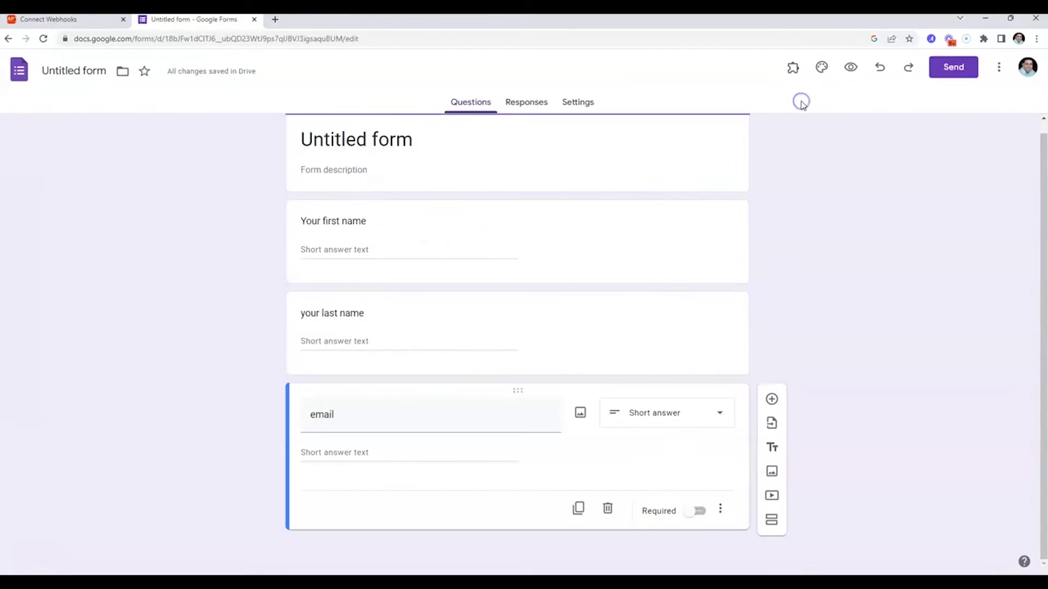
left_click(791, 68)
left_click(821, 105)
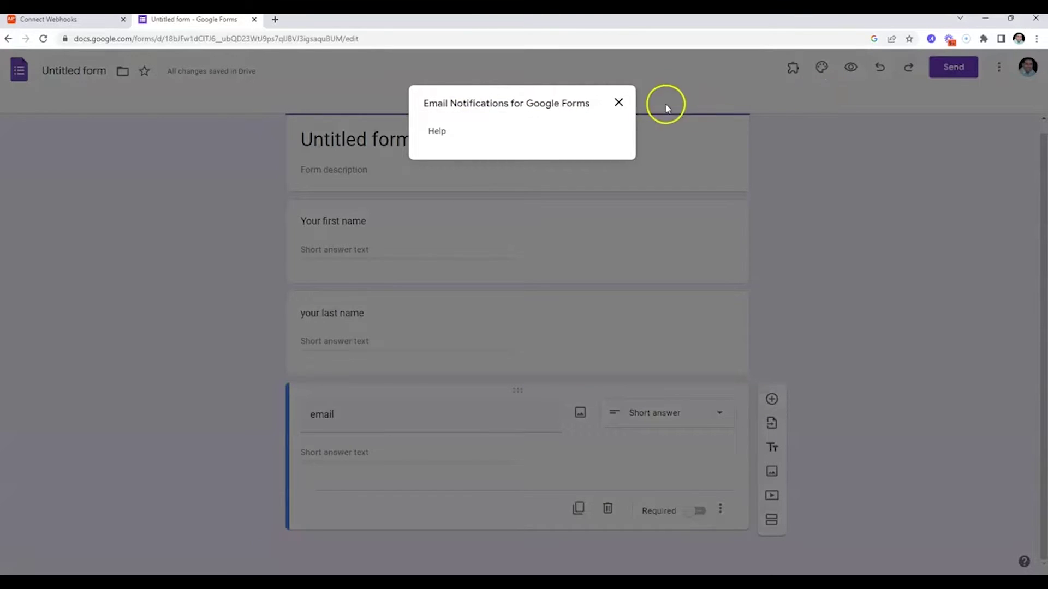
left_click(618, 103)
left_click(794, 71)
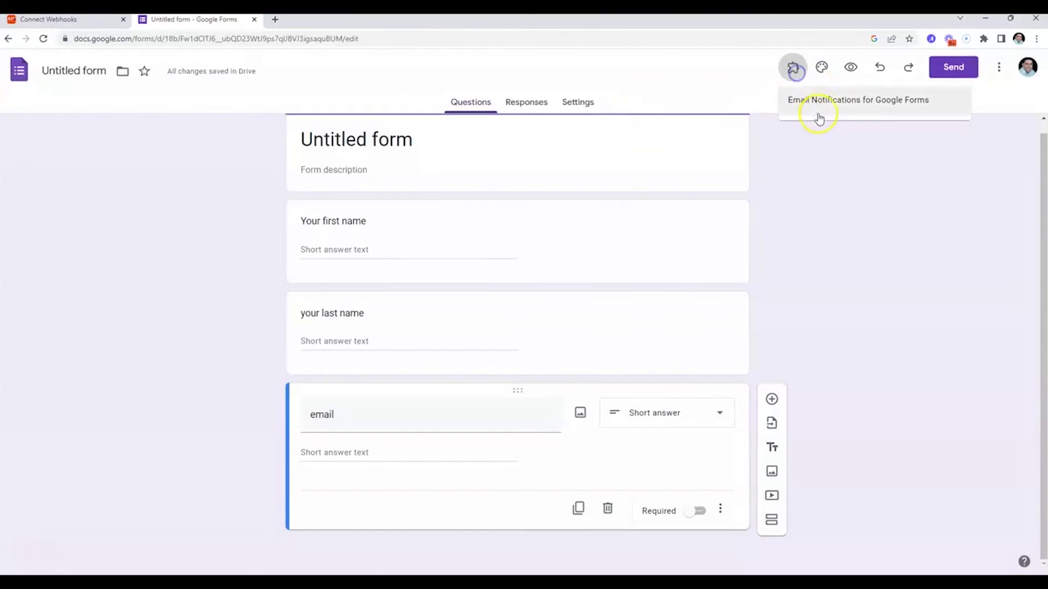
left_click(819, 102)
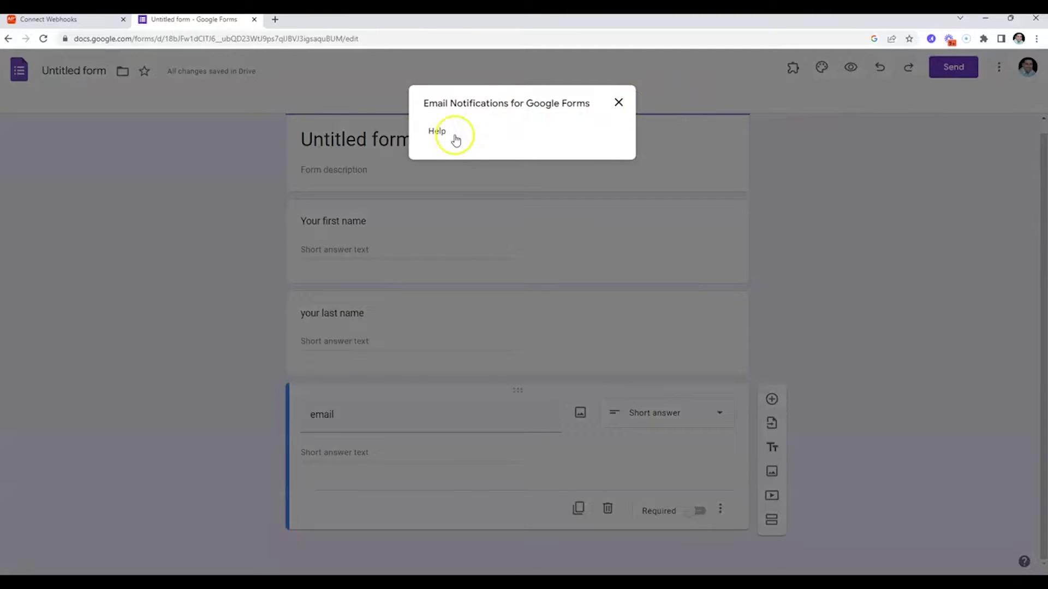
left_click(618, 103)
- Reload the form page and open Webhooks for Google Forms from the Email Notifications for Google Forms add-on
left_click(43, 40)
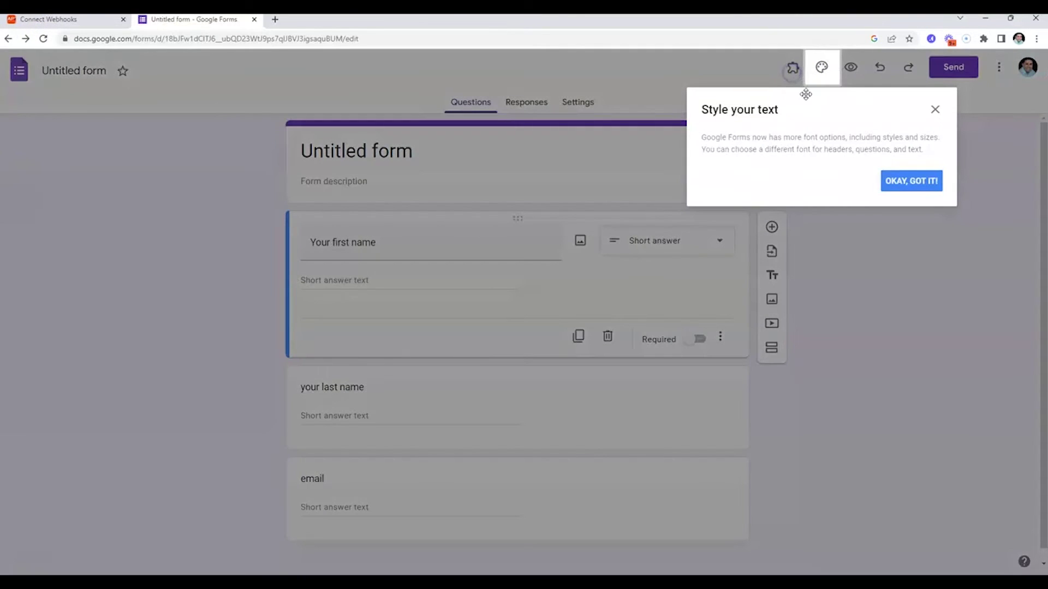
left_click(935, 109)
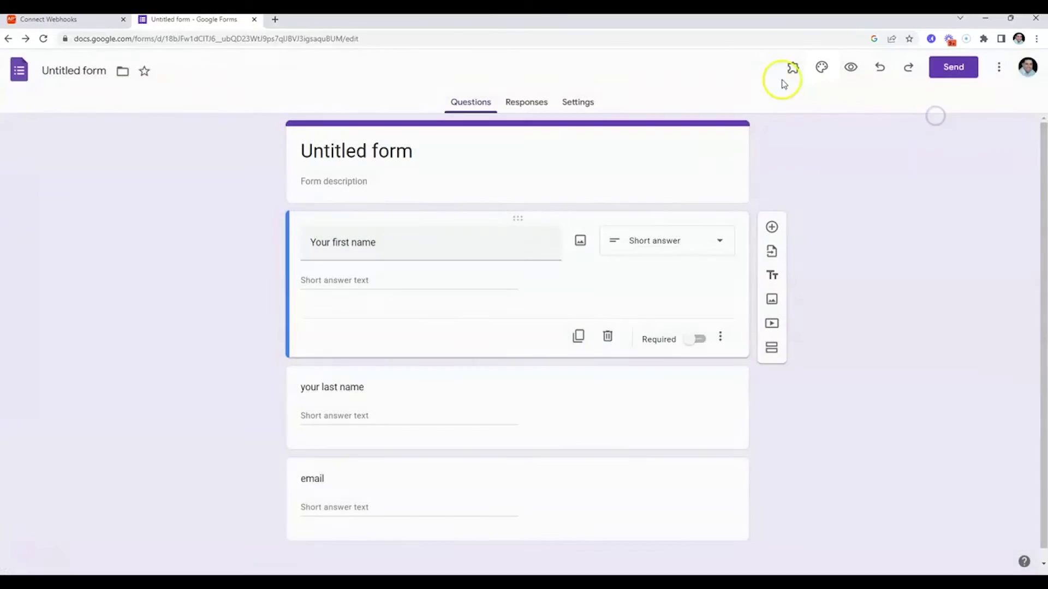
left_click(789, 70)
left_click(802, 102)
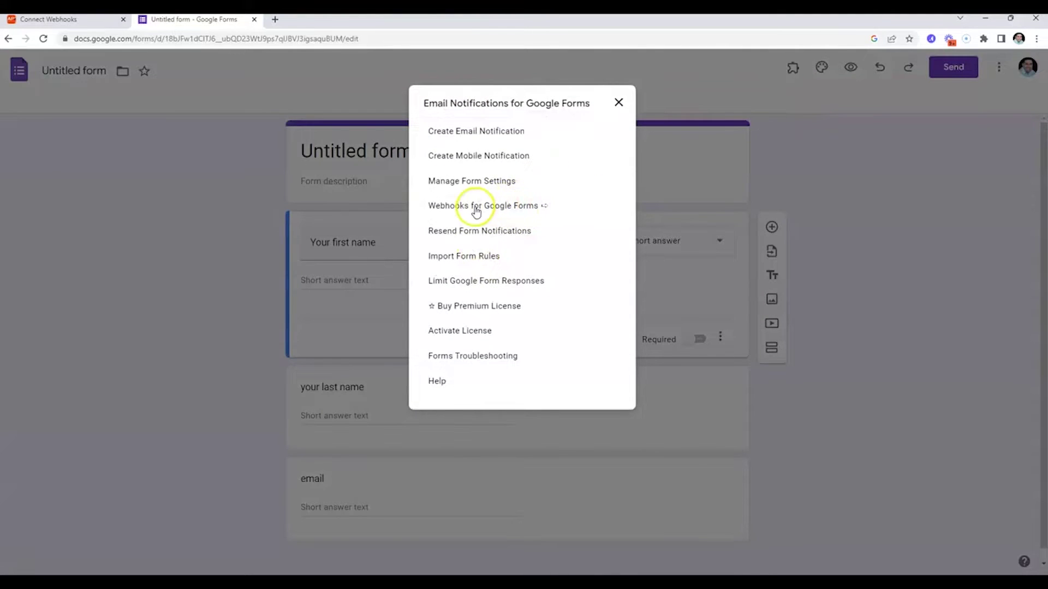
left_click(501, 210)
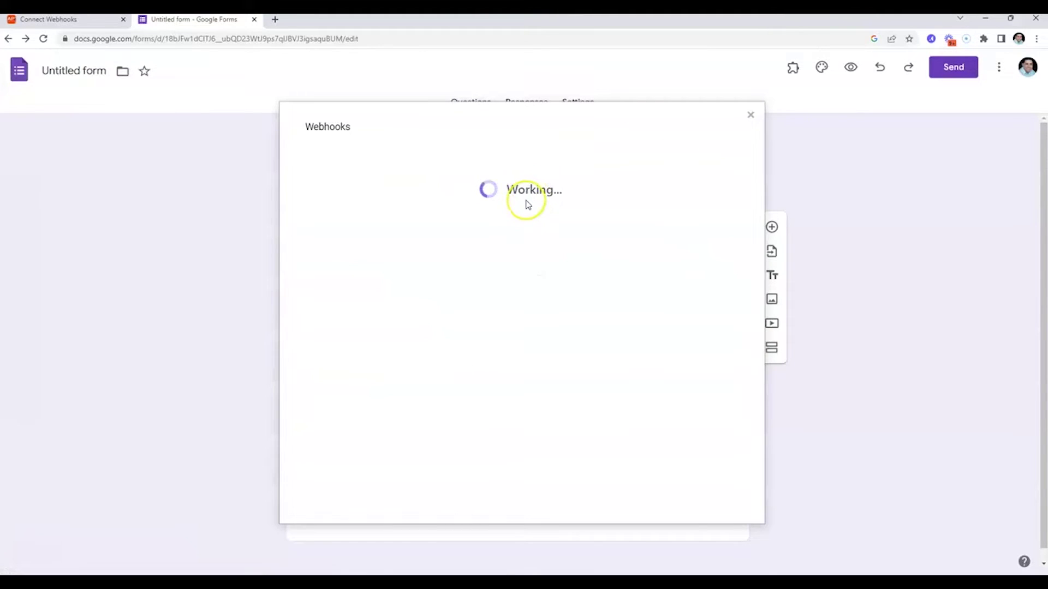
- Create a webhook named "Boomtown" with the POST method and the generated Apination webhook URL as its request URL
left_click(664, 178)
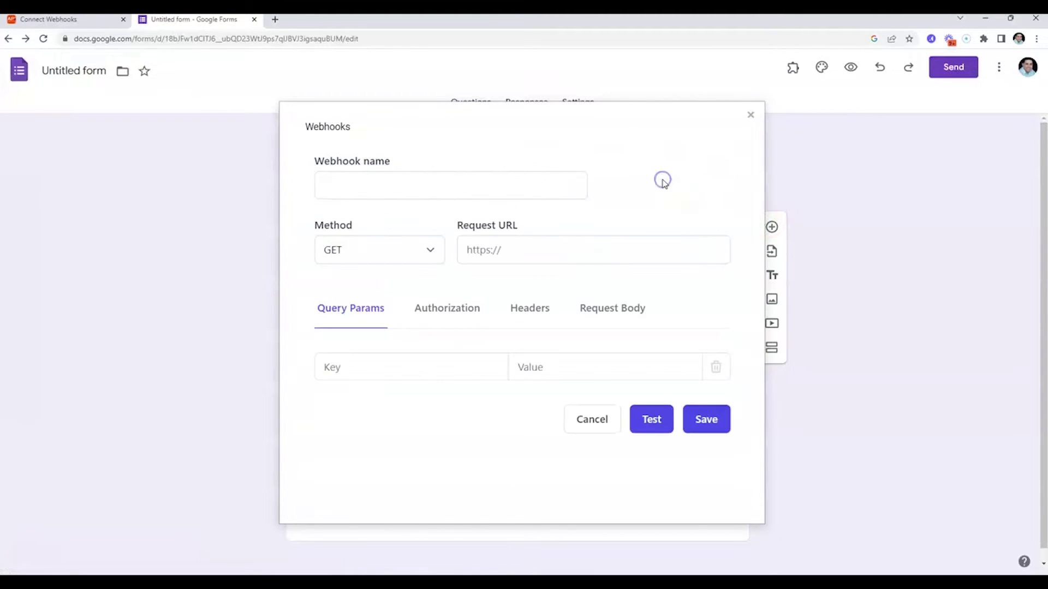
left_click(414, 184)
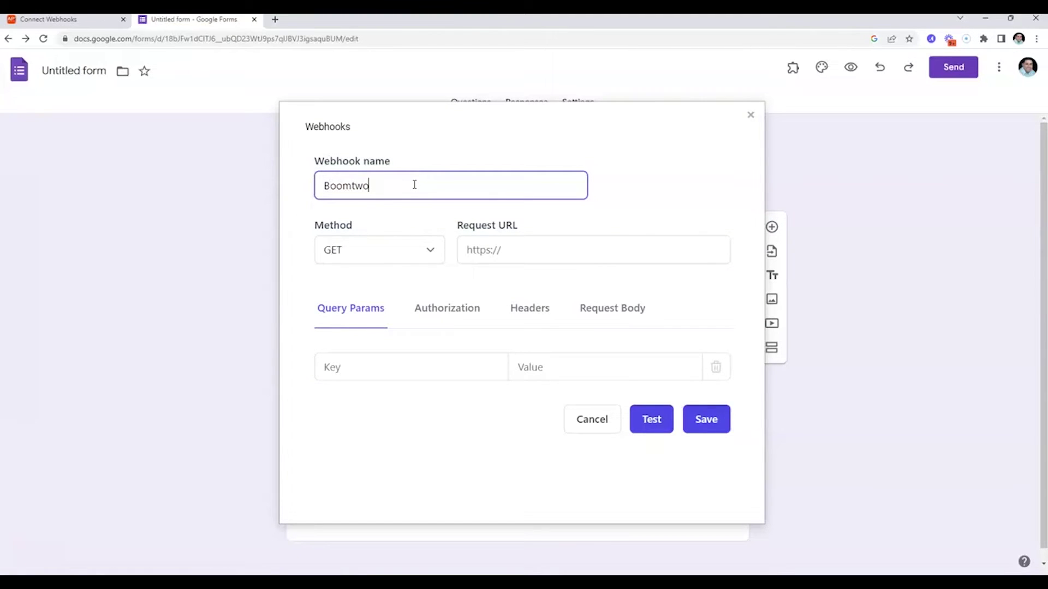
left_click(406, 255)
left_click(370, 284)
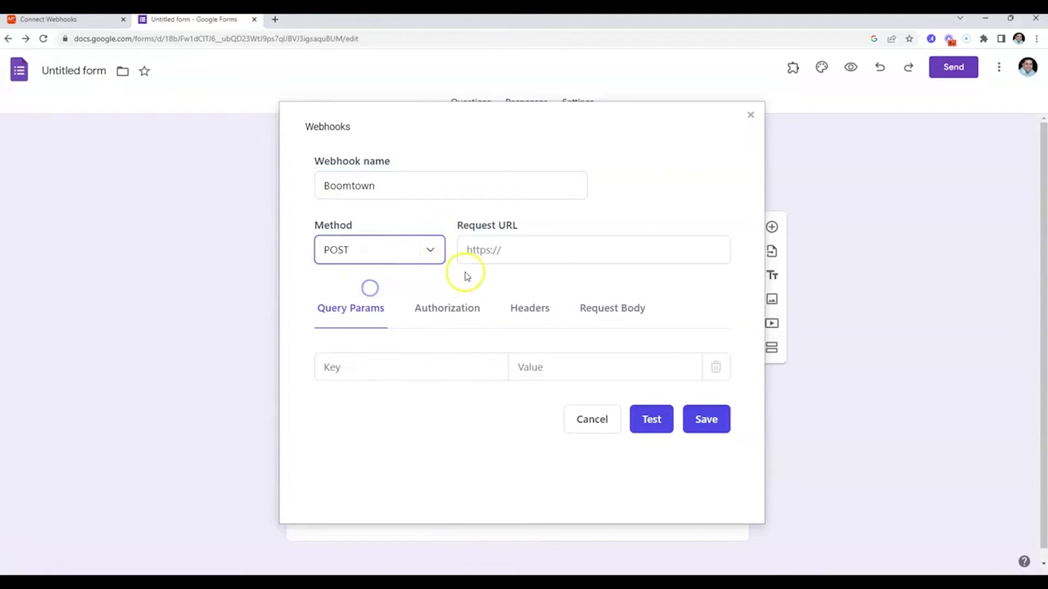
left_click(497, 250)
key("ctrl+v")
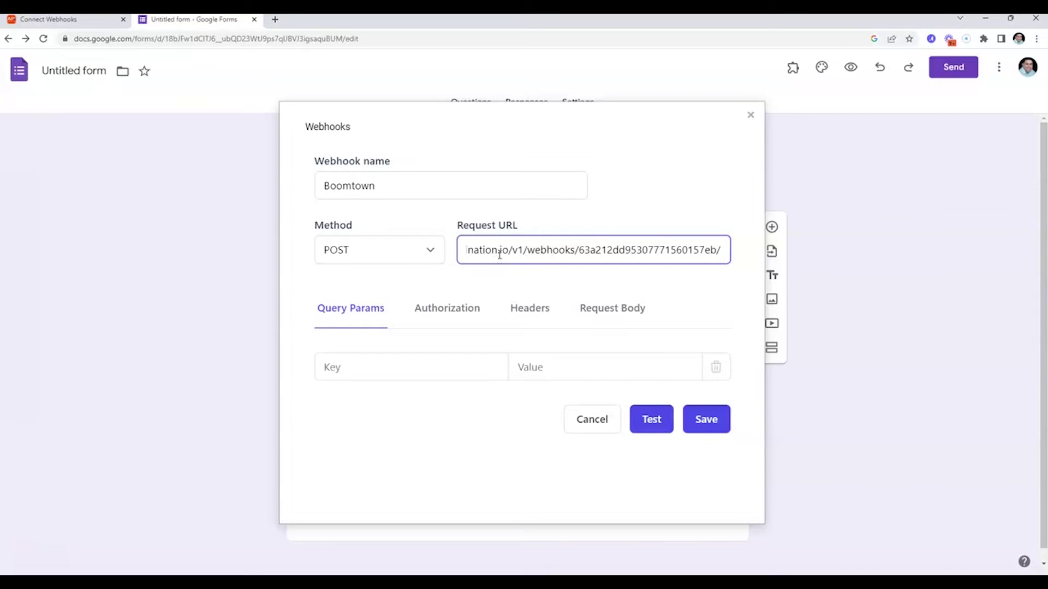
- Set the webhook's request body content type to application/json and review the listed form fields
left_click(611, 326)
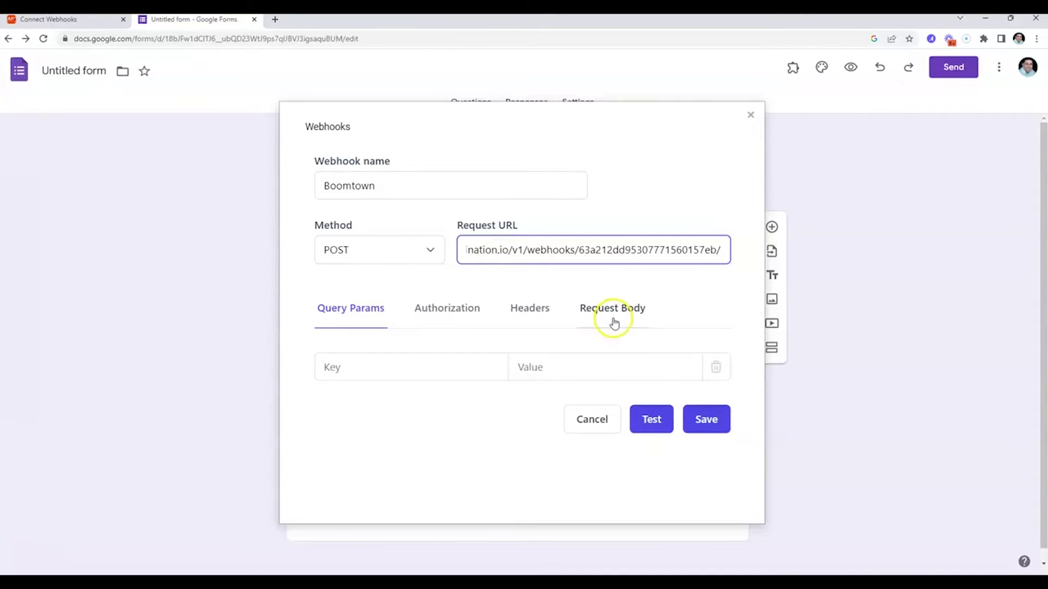
left_click(614, 322)
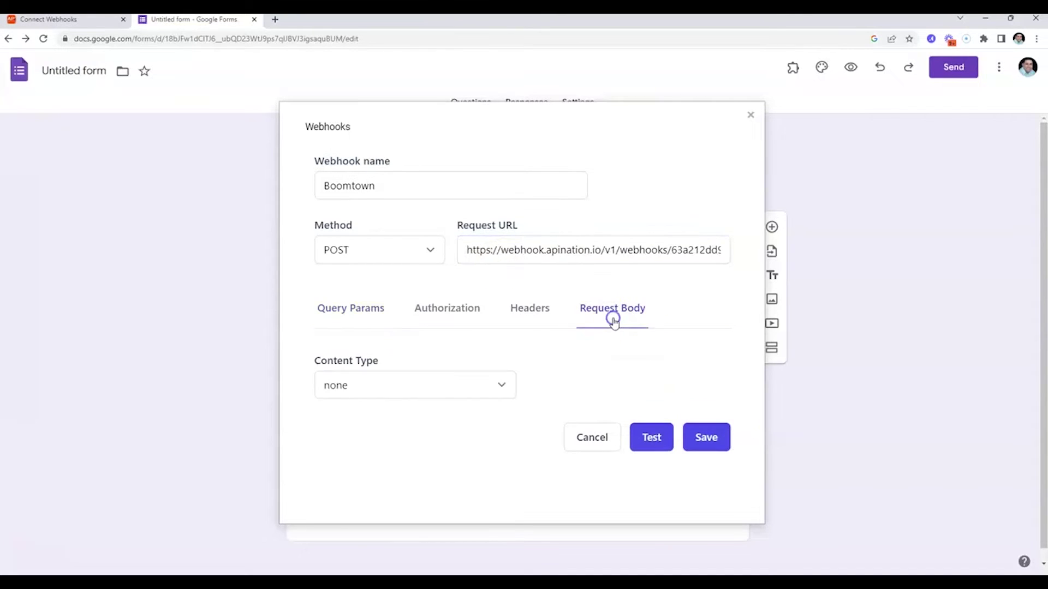
left_click(468, 386)
left_click(463, 389)
left_click(444, 393)
left_click(411, 437)
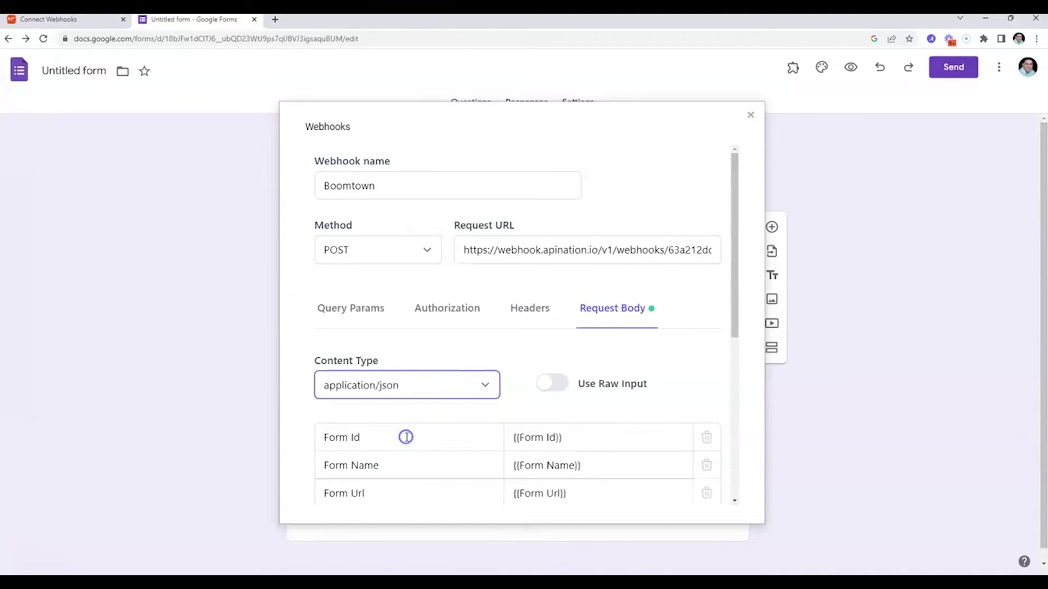
scroll(508, 369, "down", 5)
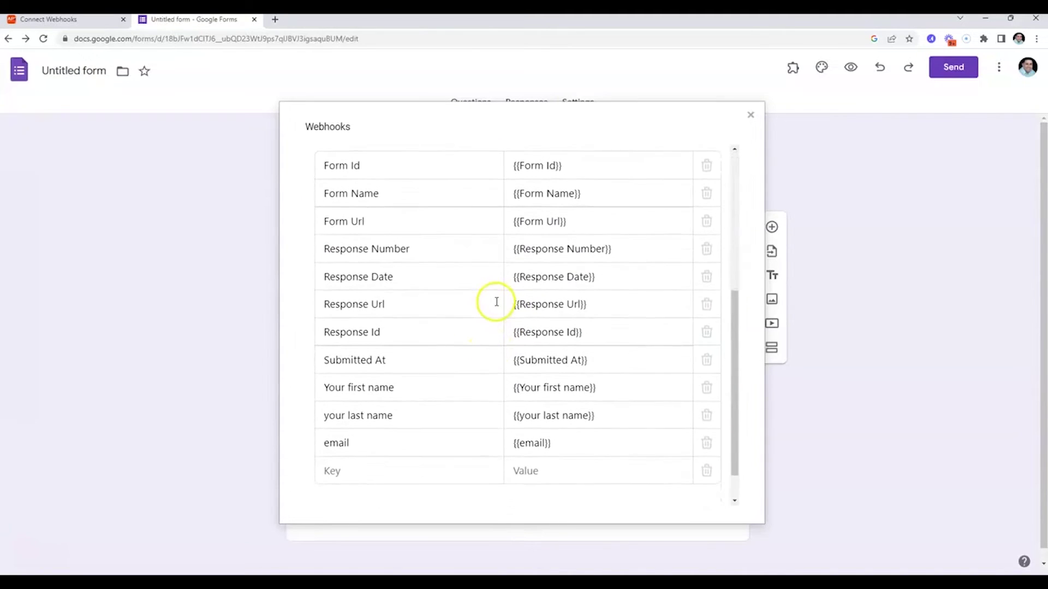
- Send a test request from the form's Boomtown webhook and switch back to the Apination webhook configuration
scroll(523, 348, "down", 1)
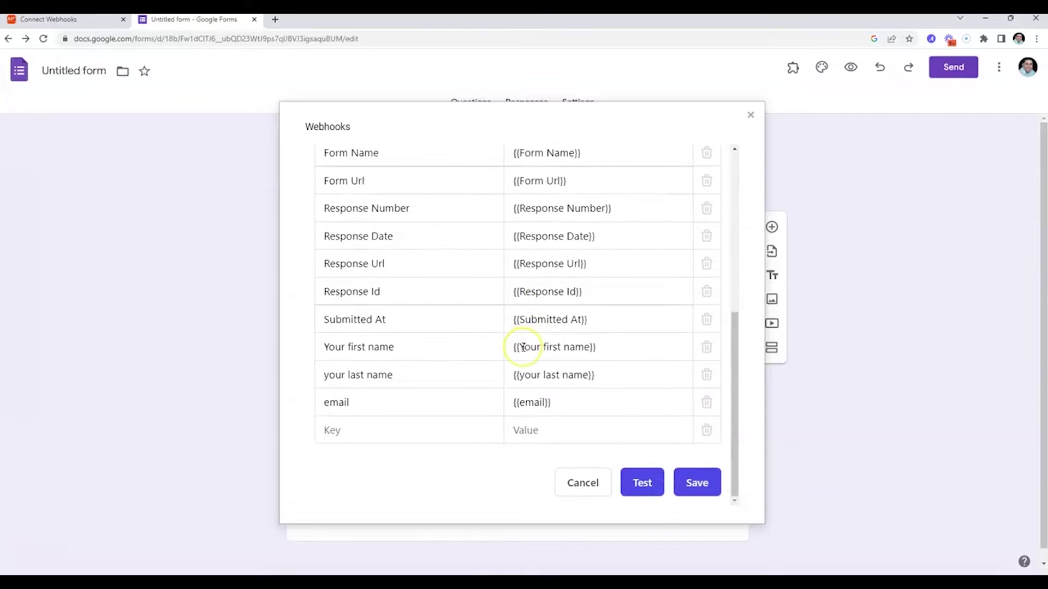
left_click(638, 488)
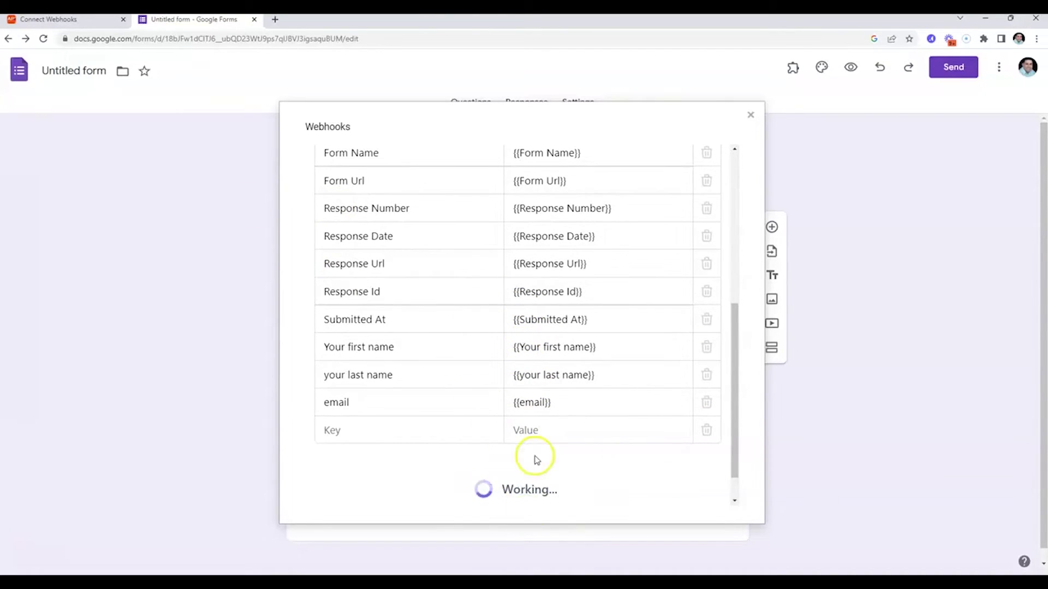
left_click(30, 22)
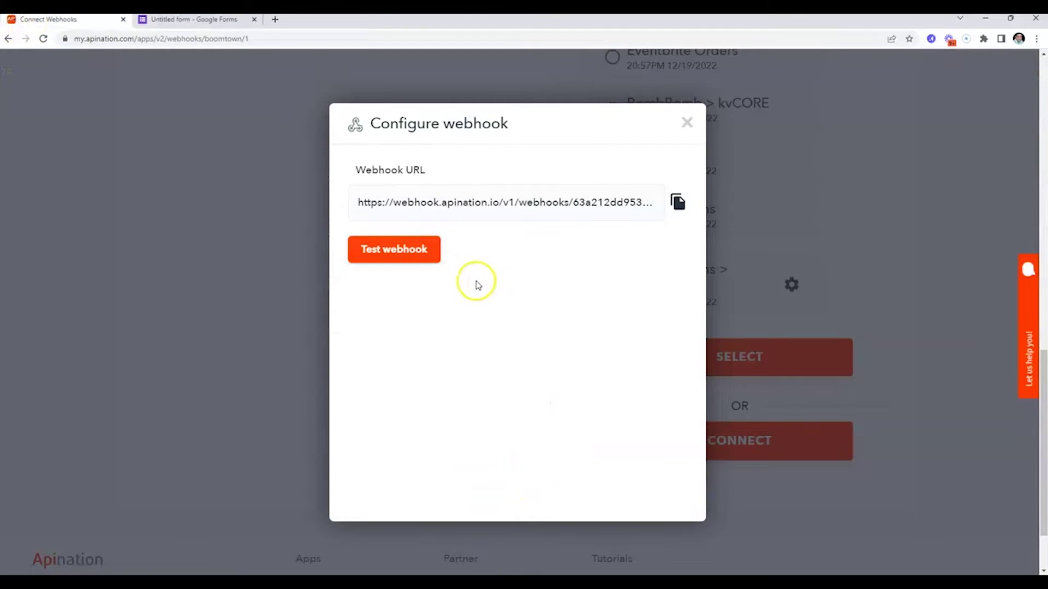
- Test the webhook in Apination, review the received JSON fields and finish the webhook configuration
left_click(387, 254)
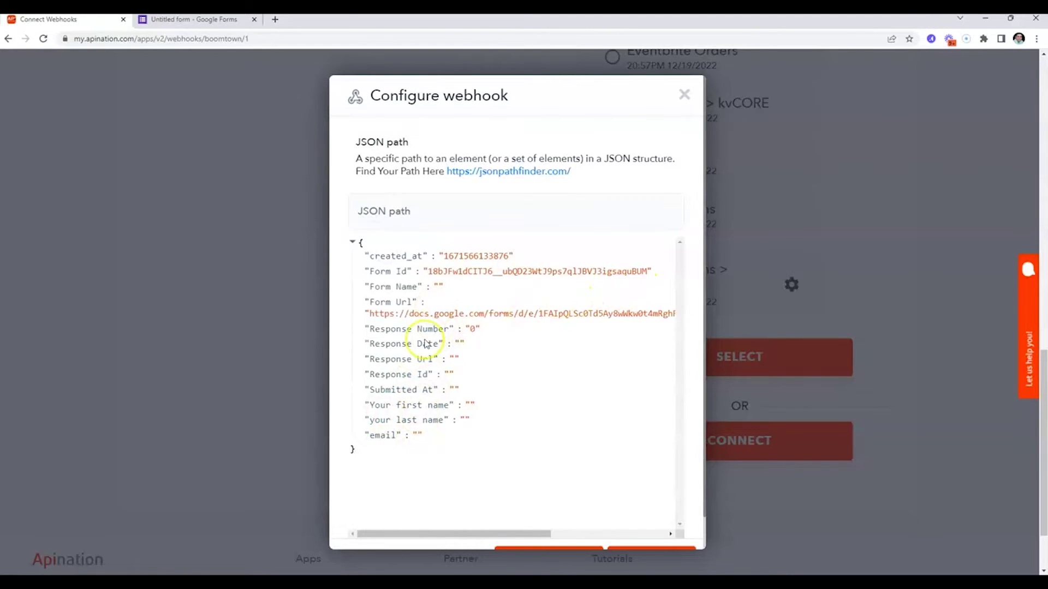
scroll(469, 382, "down", 1)
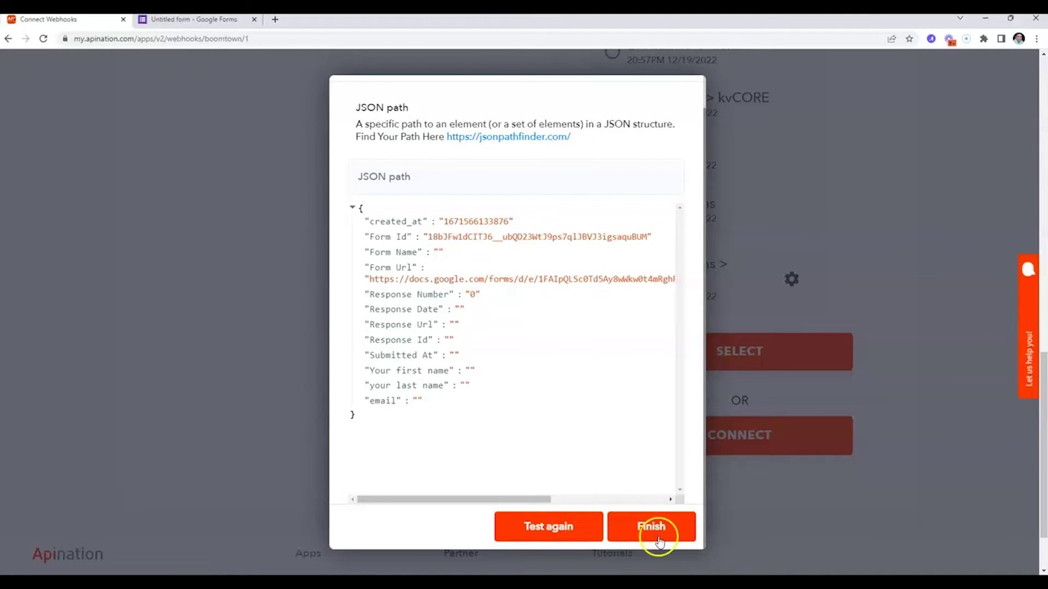
left_click(647, 523)
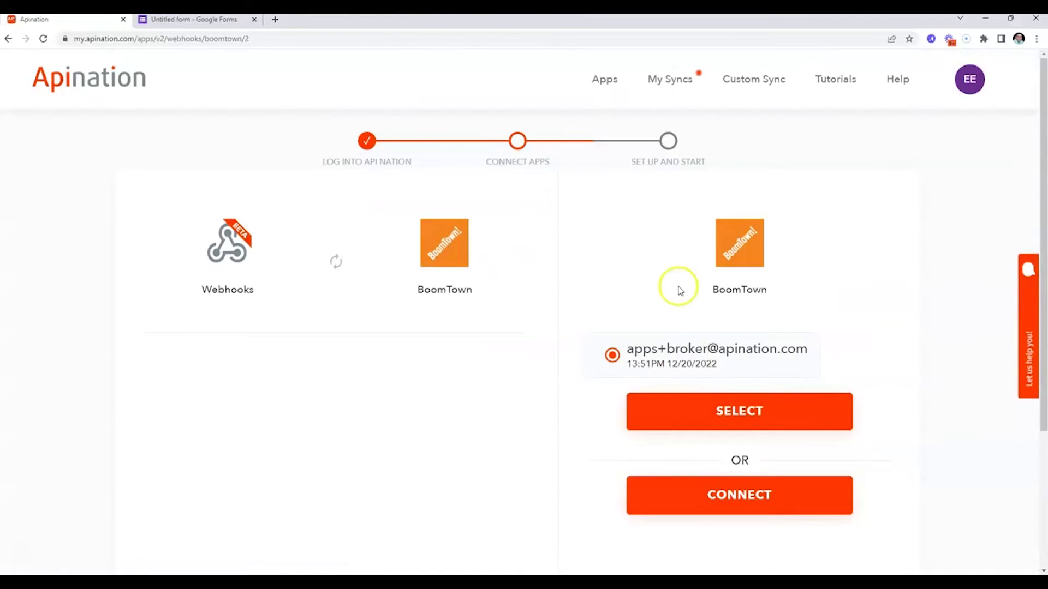
- Use the already connected BoomTown account for the sync and set the contact category to New
left_click(751, 422)
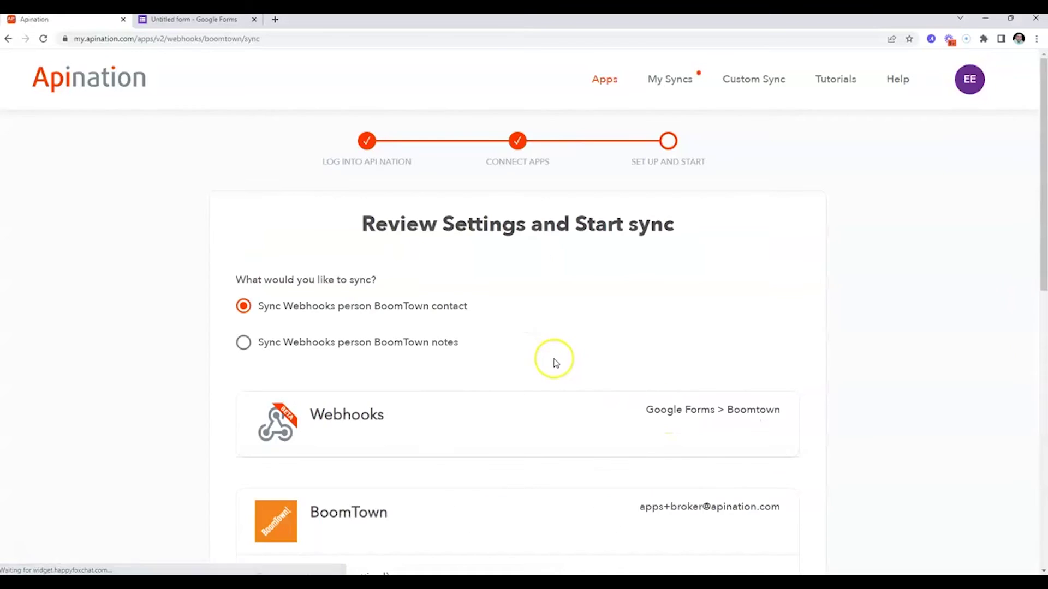
scroll(491, 333, "down", 3)
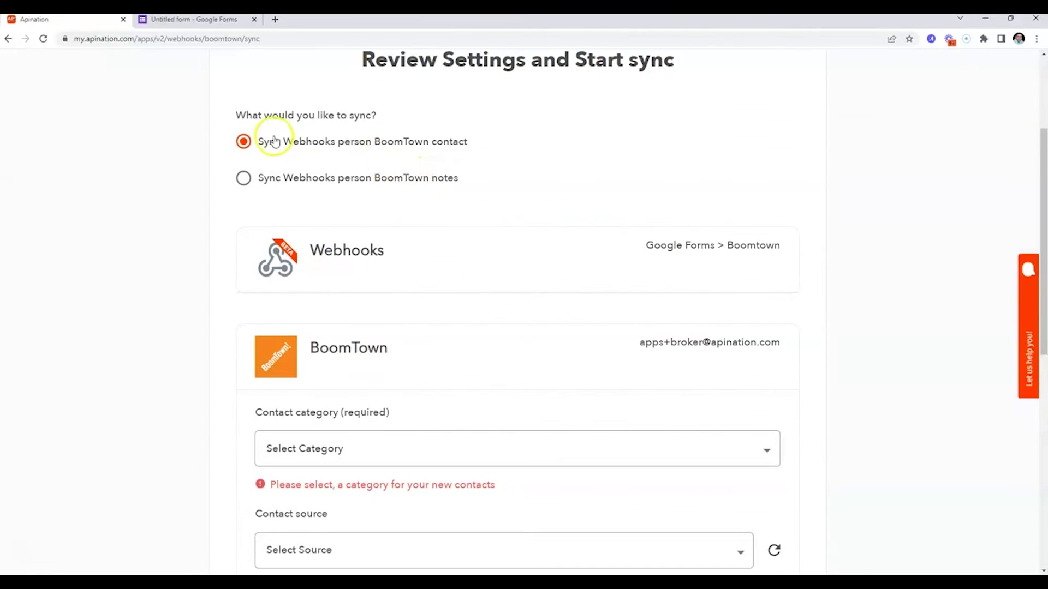
scroll(443, 162, "down", 4)
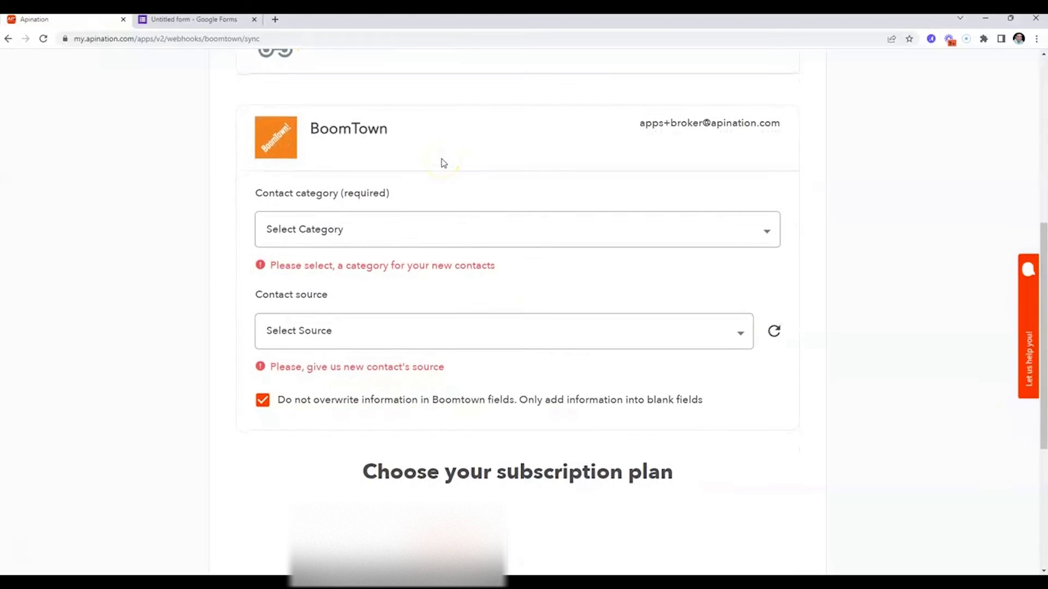
left_click(439, 239)
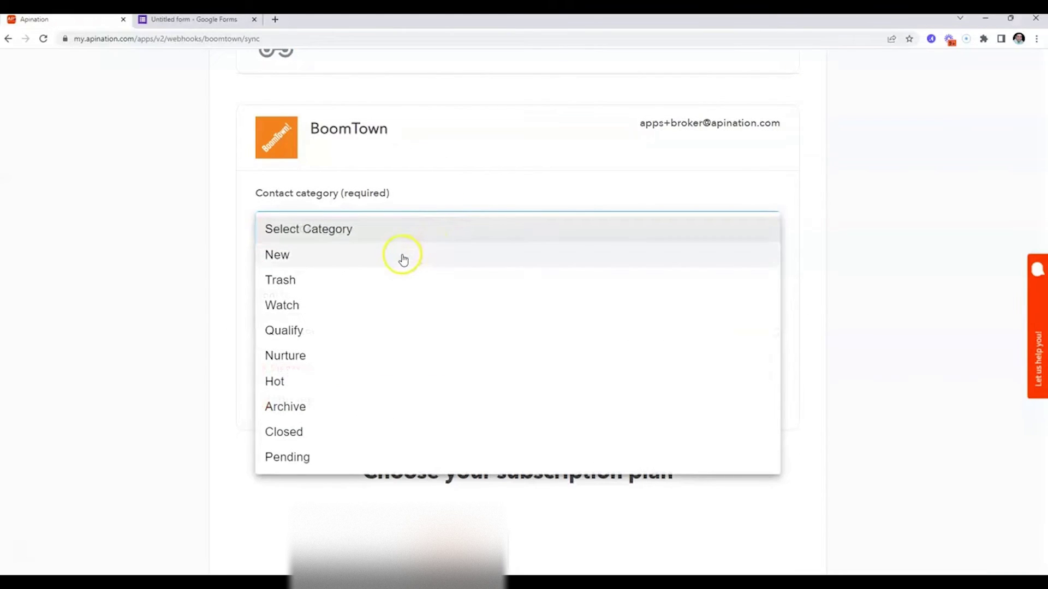
left_click(402, 256)
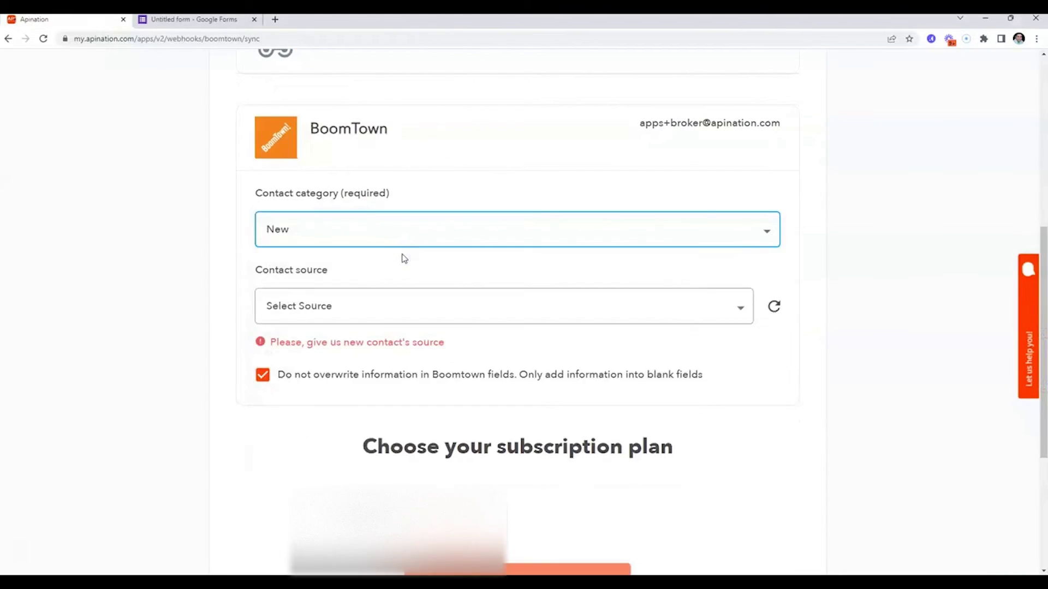
- Set the contact source to Google+ and subscribe to the selected plan
scroll(401, 267, "down", 2)
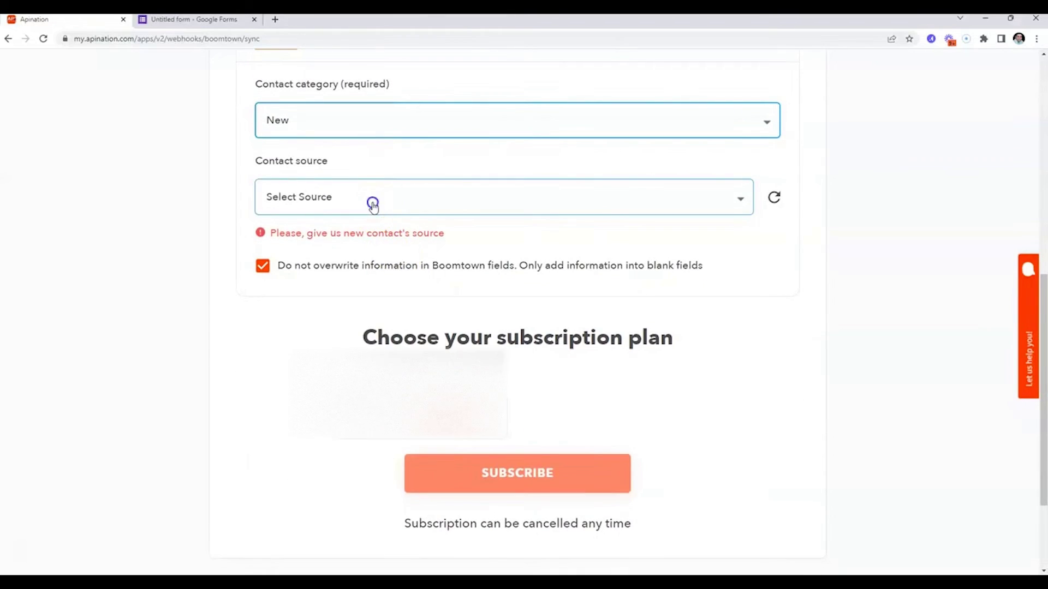
left_click(371, 203)
scroll(372, 252, "down", 20)
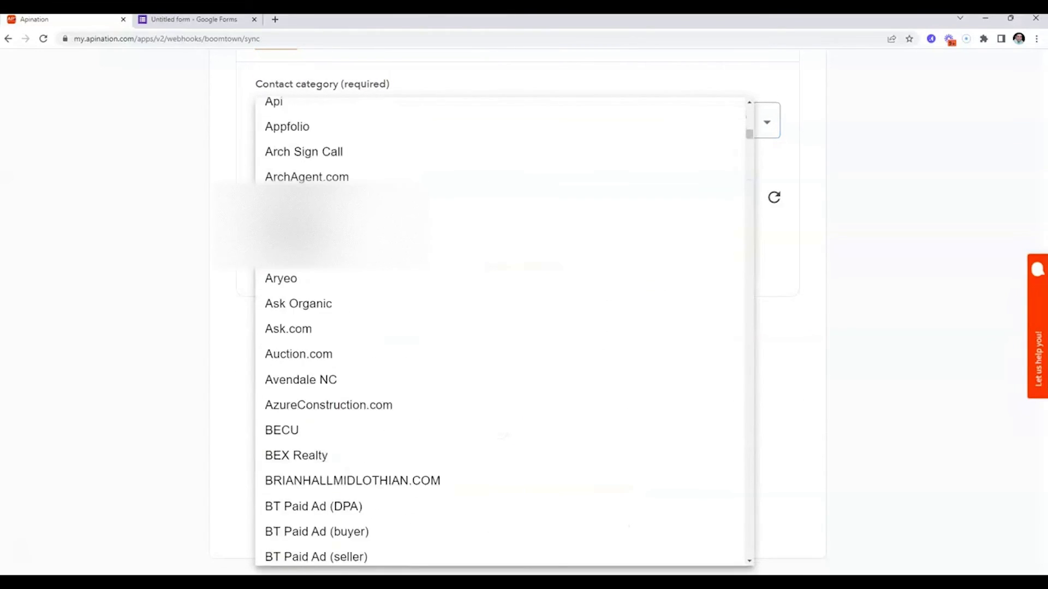
scroll(373, 258, "down", 6)
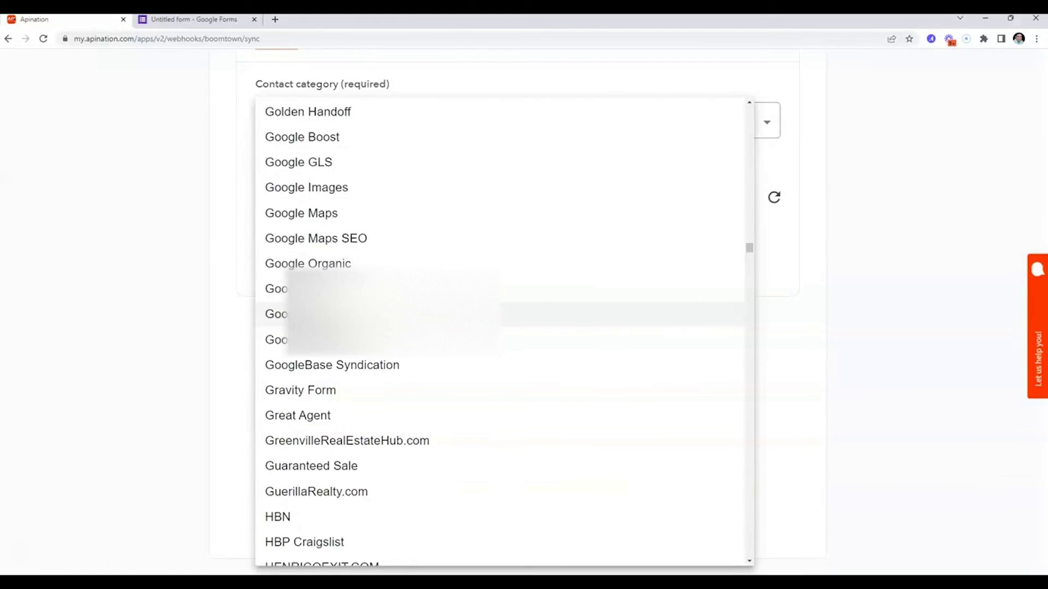
left_click(373, 313)
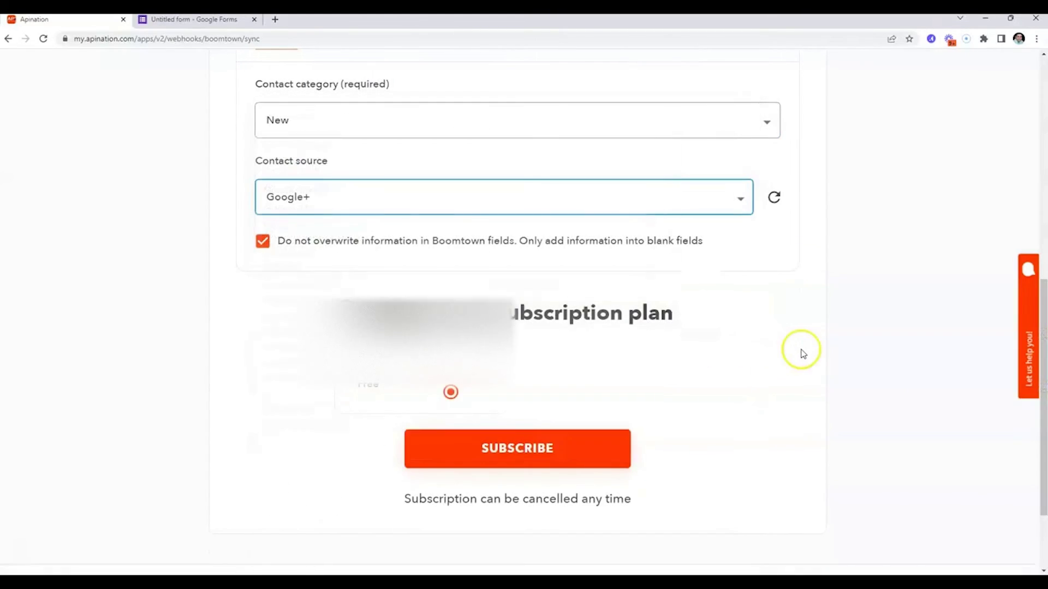
left_click(502, 461)
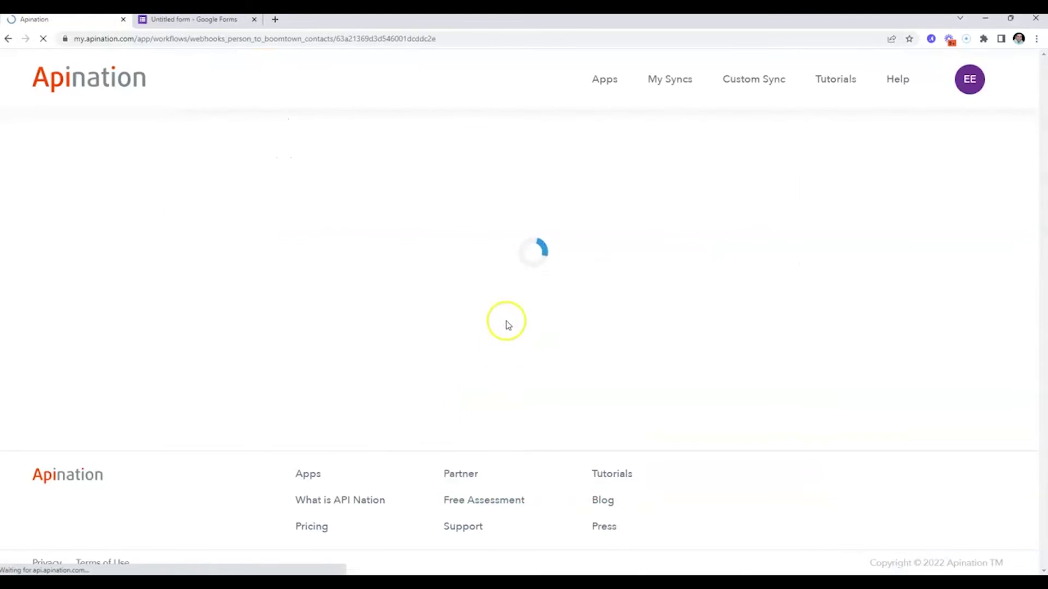
- In the sync's field mapping, map BoomTown's First name to the webhook field "Your first name"
left_click(509, 315)
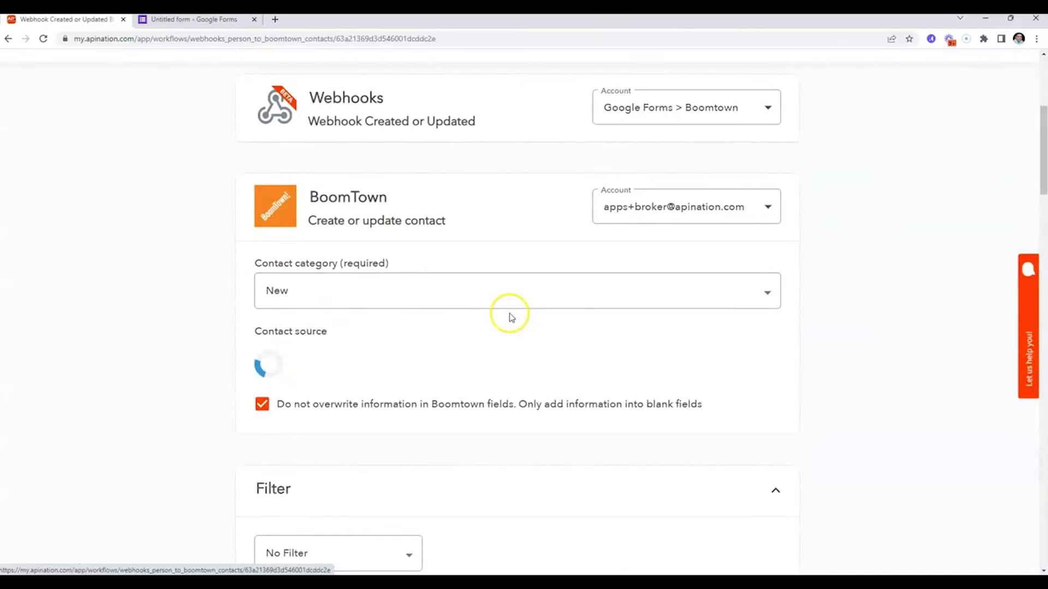
scroll(510, 318, "down", 9)
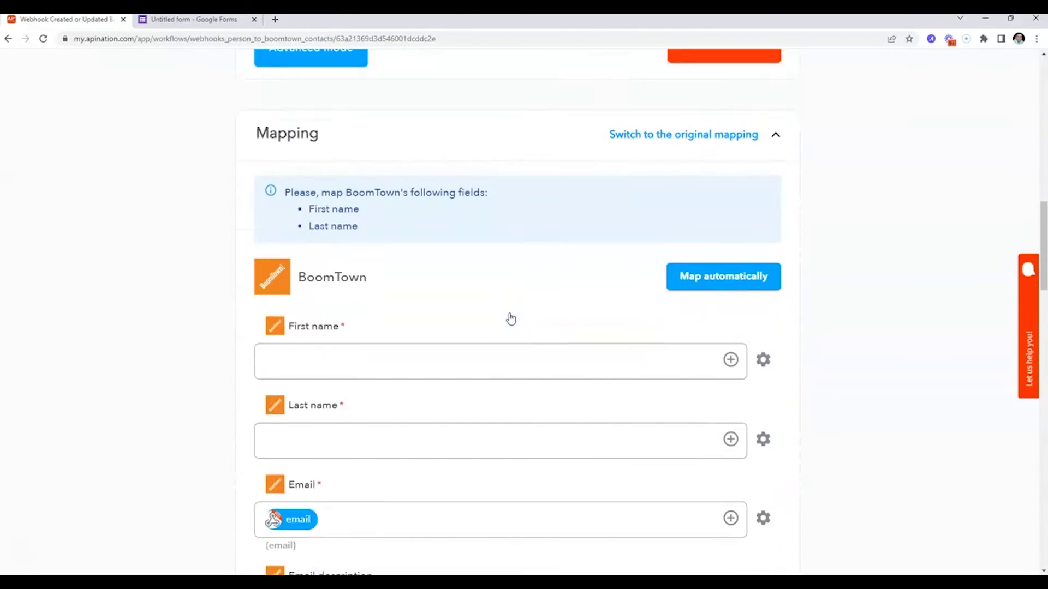
left_click(730, 223)
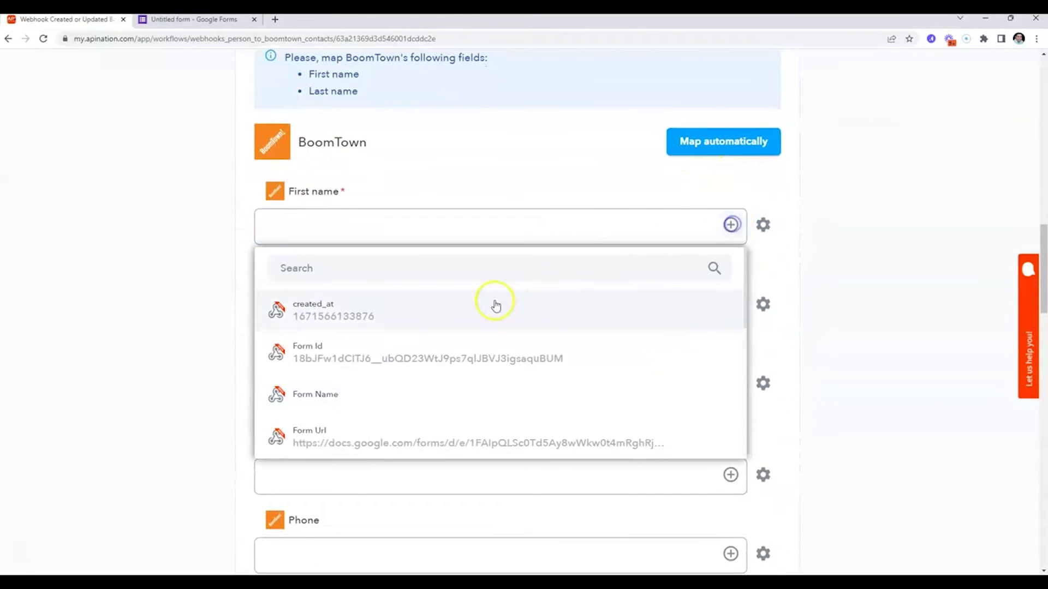
scroll(411, 374, "down", 3)
scroll(396, 390, "down", 5)
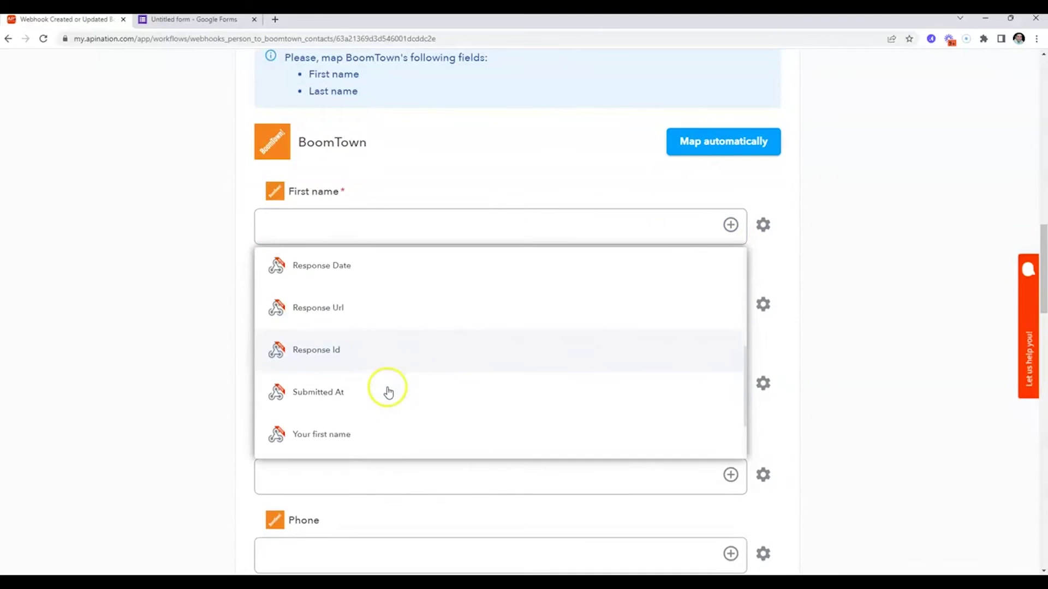
left_click(376, 370)
- Map BoomTown's Last name to the webhook field "your last name"
left_click(730, 294)
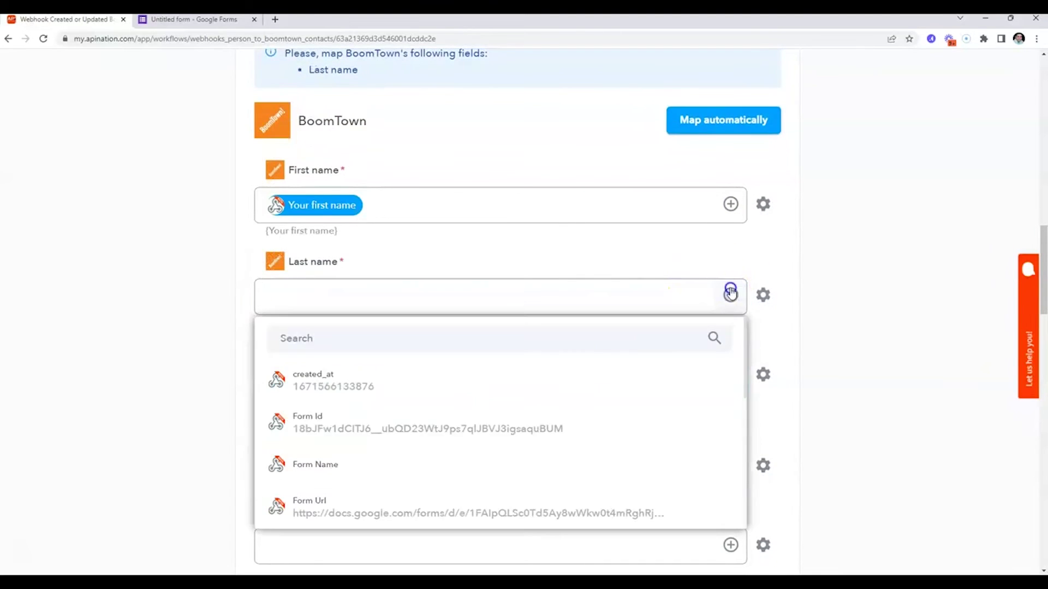
scroll(374, 433, "down", 5)
scroll(355, 436, "down", 3)
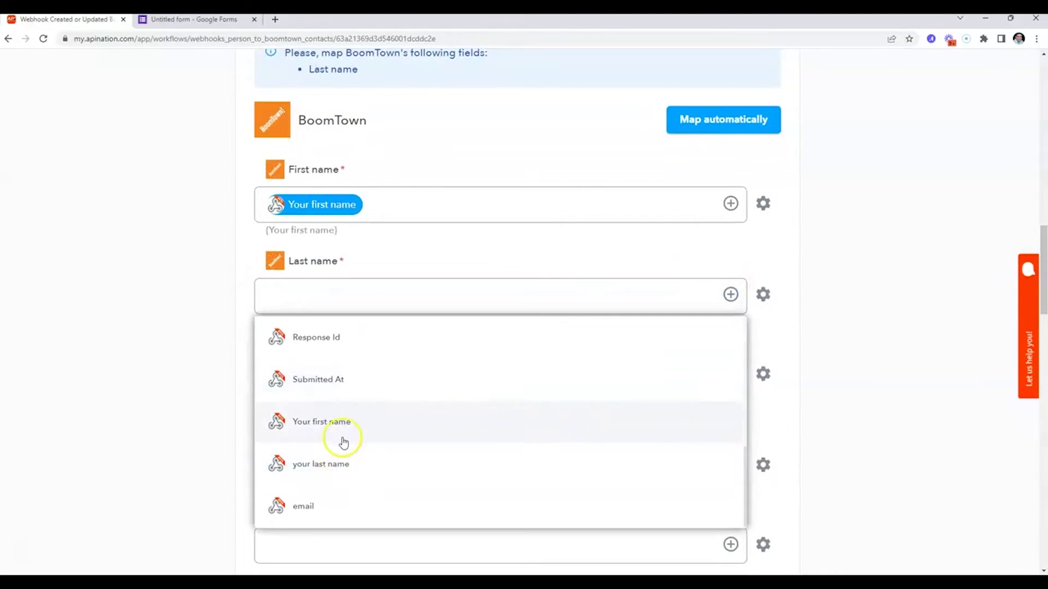
left_click(339, 461)
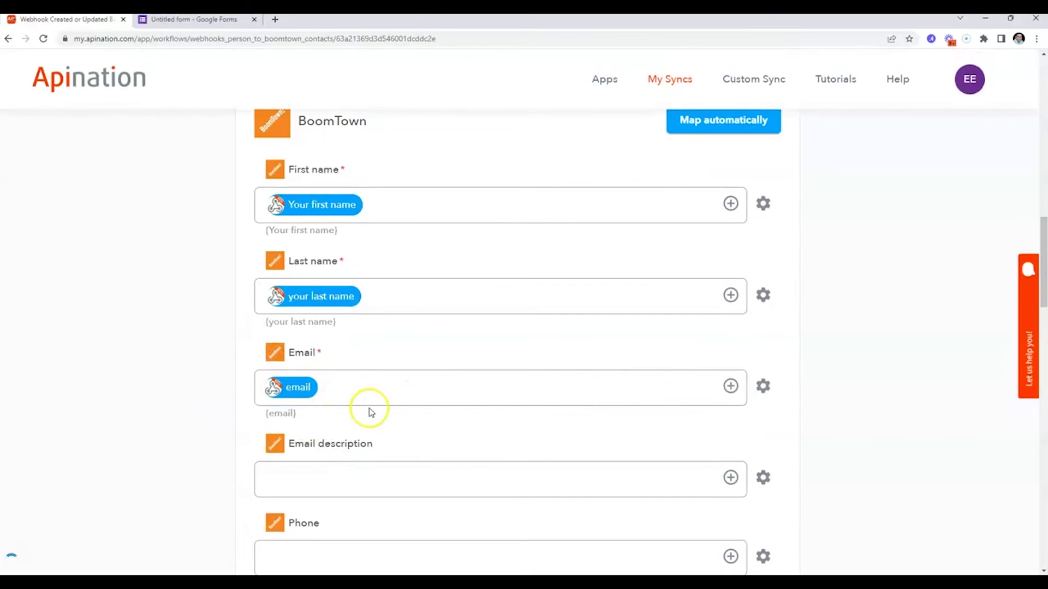
- Rename the sync as "Google Forms > Boomtown" and activate it
scroll(367, 409, "down", 4)
left_click_drag(1044, 315, 1010, 122)
triple_click(571, 218)
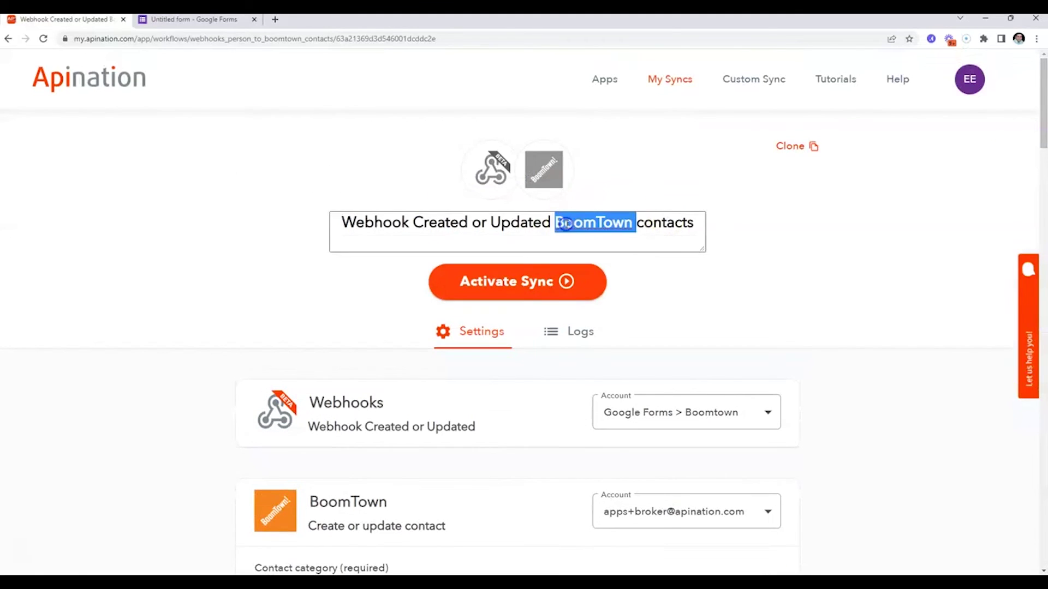
type("Google F")
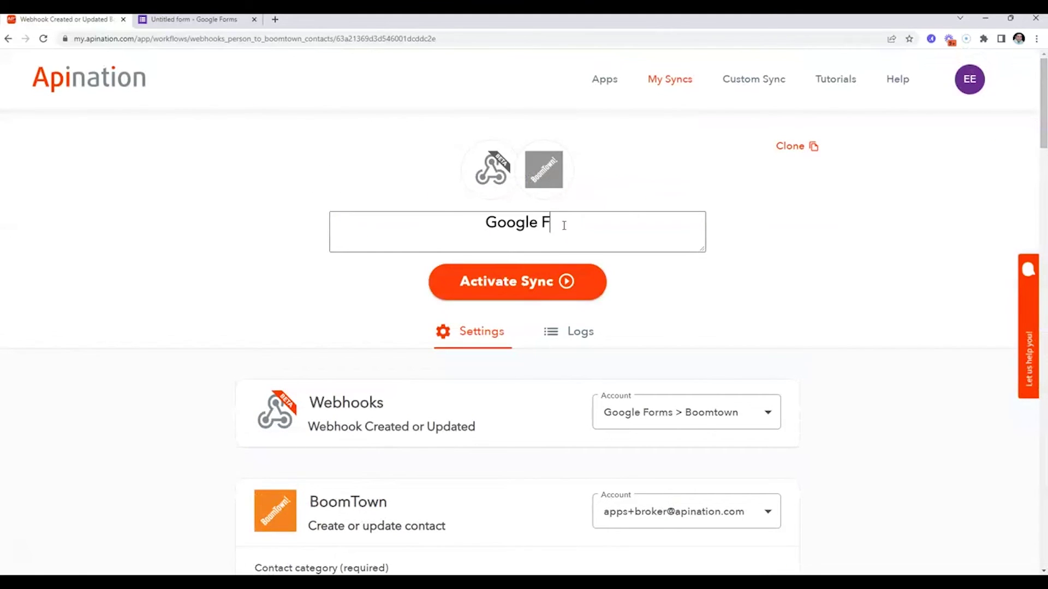
type("orms >")
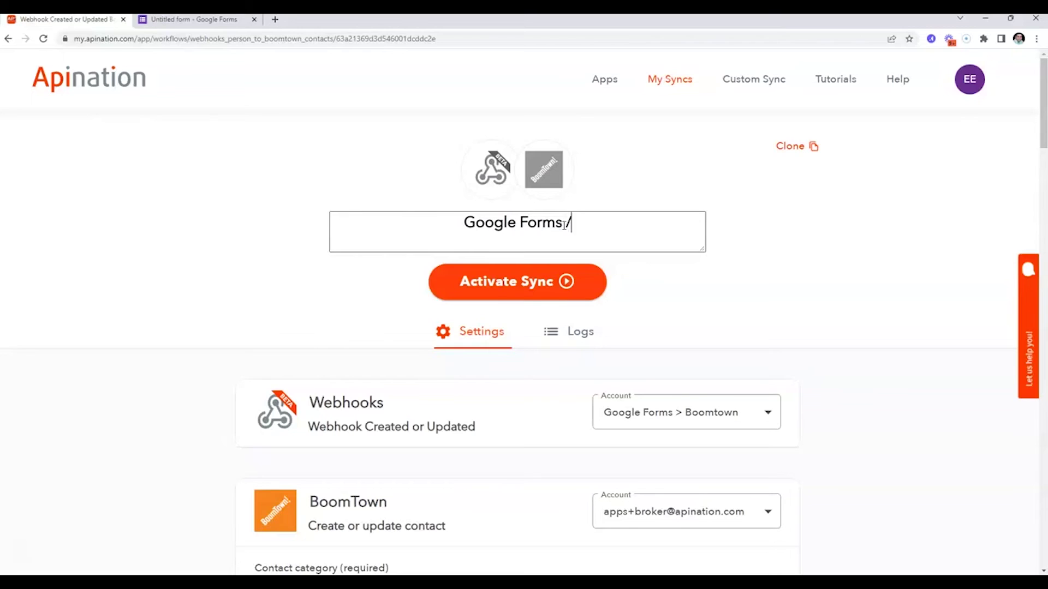
type(" Boomtwon")
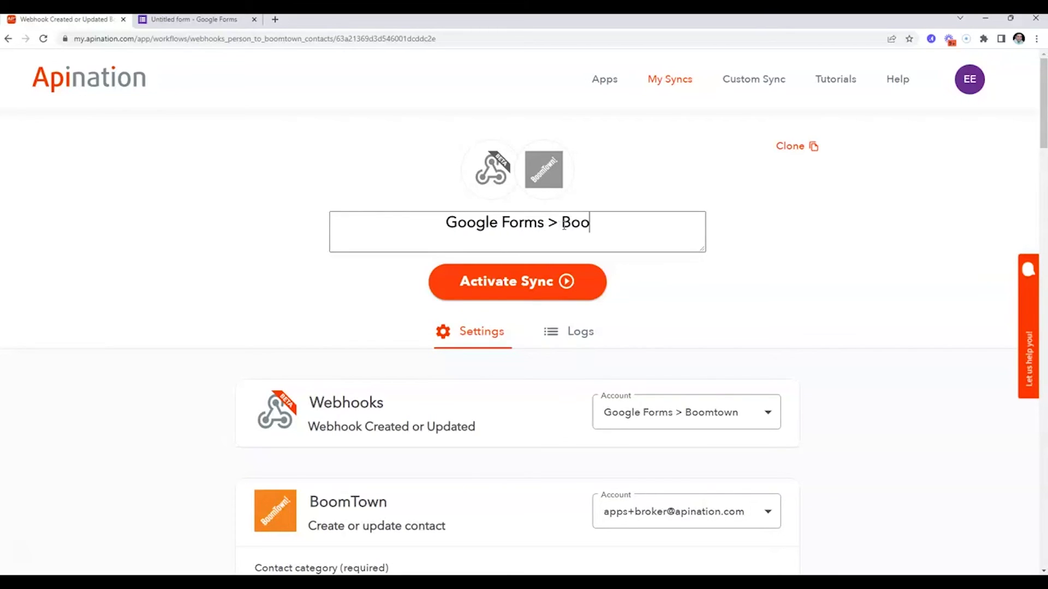
key("BackSpace")
key("BackSpace")
key("BackSpace")
type("own")
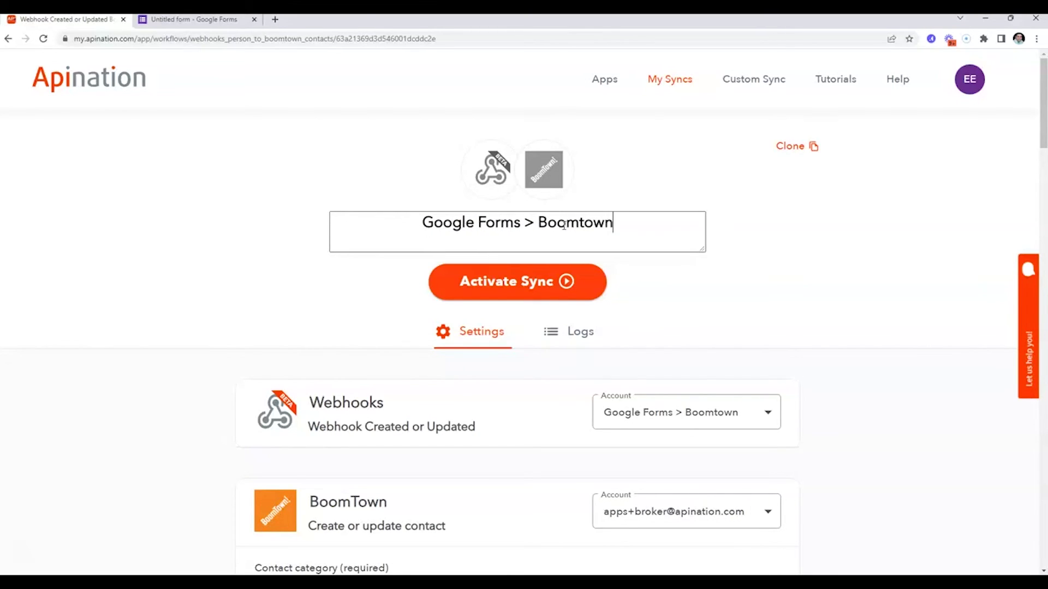
left_click(554, 271)
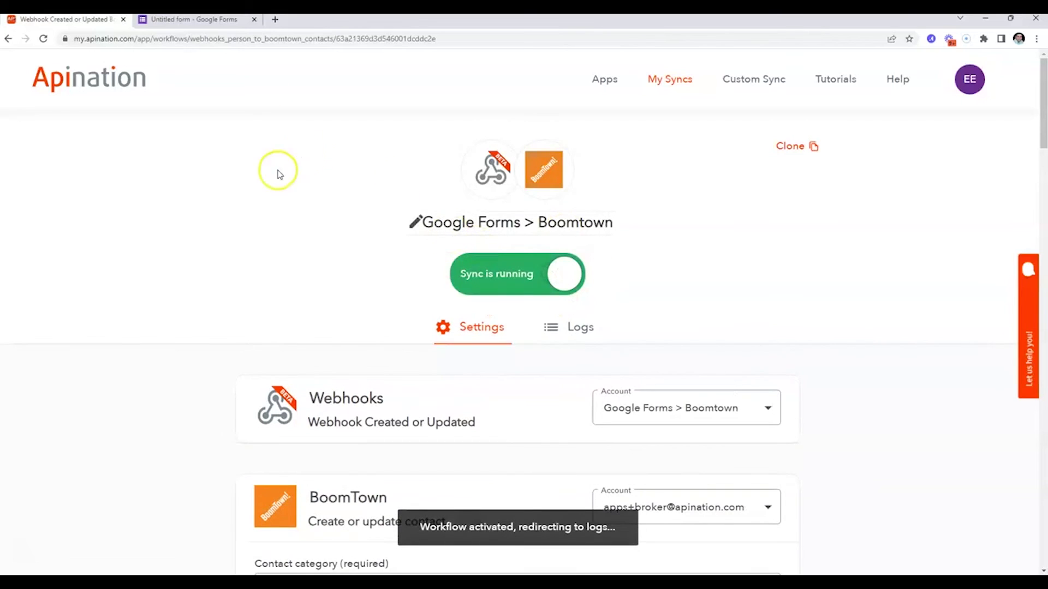
- Save the Boomtown webhook in Google Forms, delete the API Nation webhook and close the webhook list
left_click(208, 22)
left_click(693, 484)
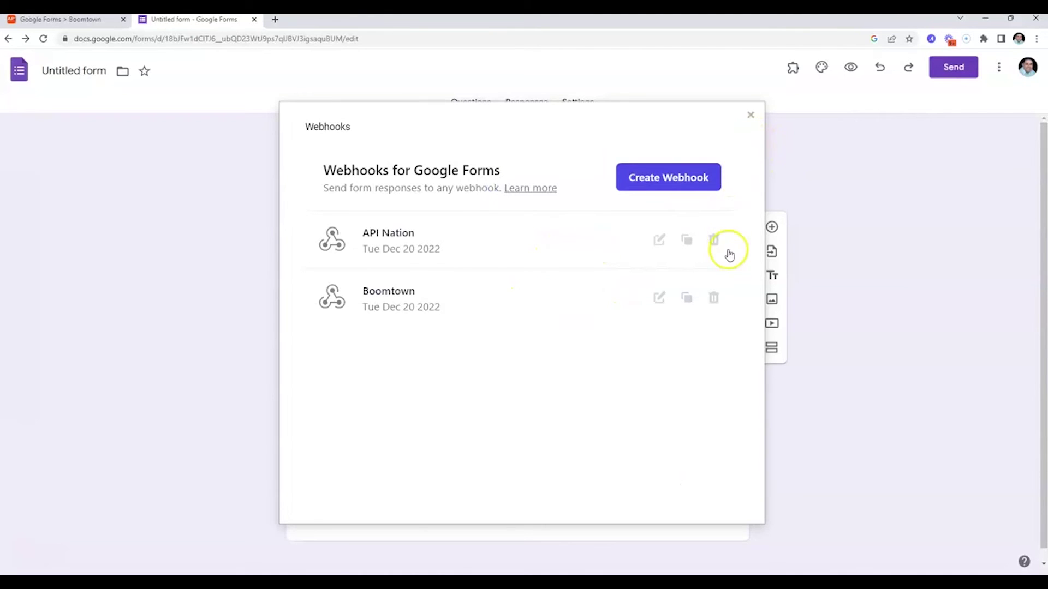
left_click(714, 240)
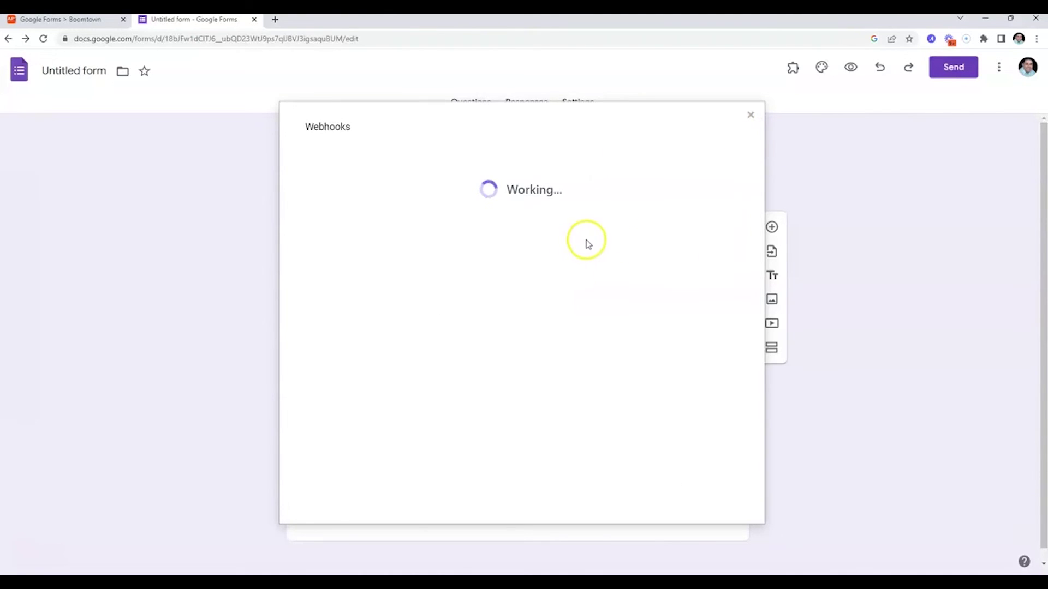
left_click(749, 115)
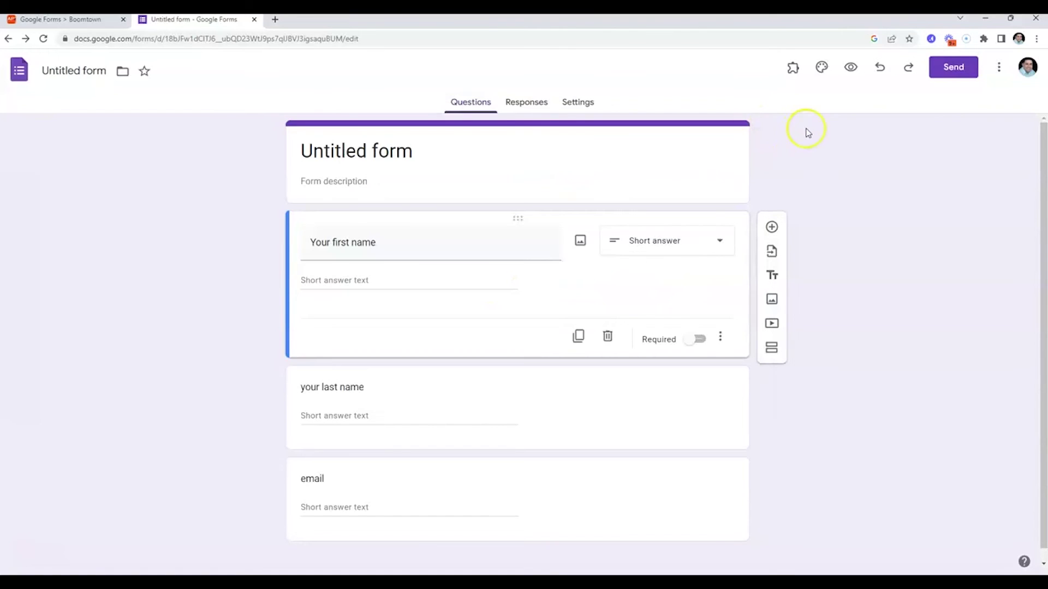
- Preview the form and submit a test response with a first name, last name and e-mail address
left_click(999, 67)
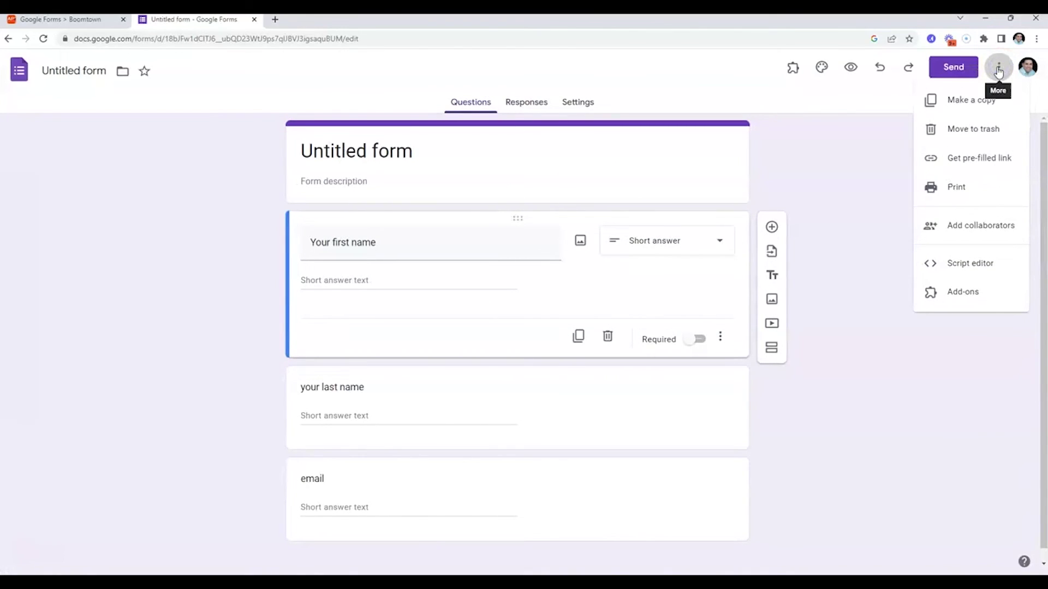
left_click(880, 176)
left_click(851, 68)
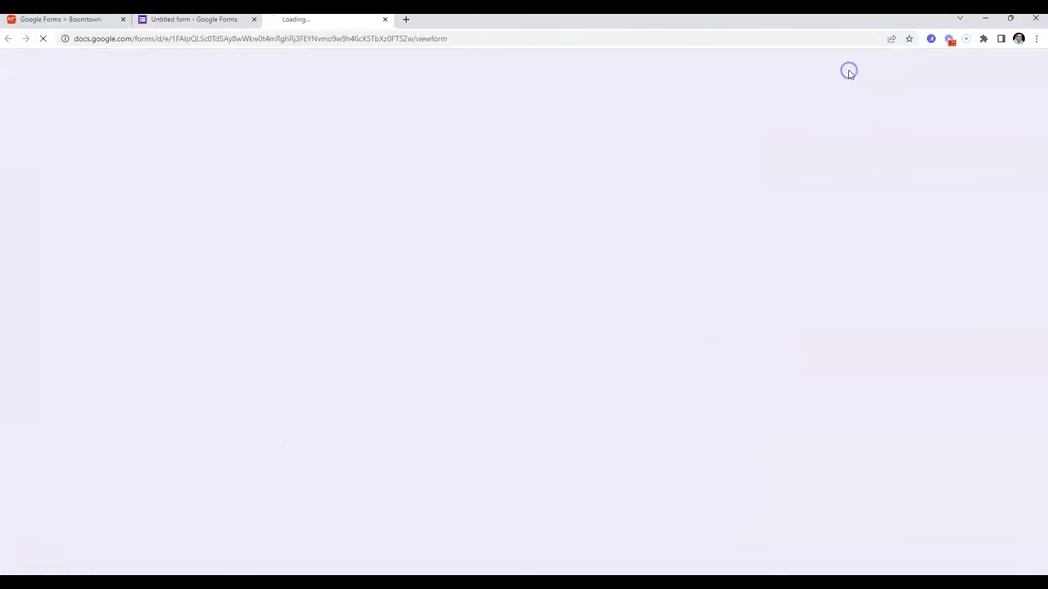
left_click(378, 198)
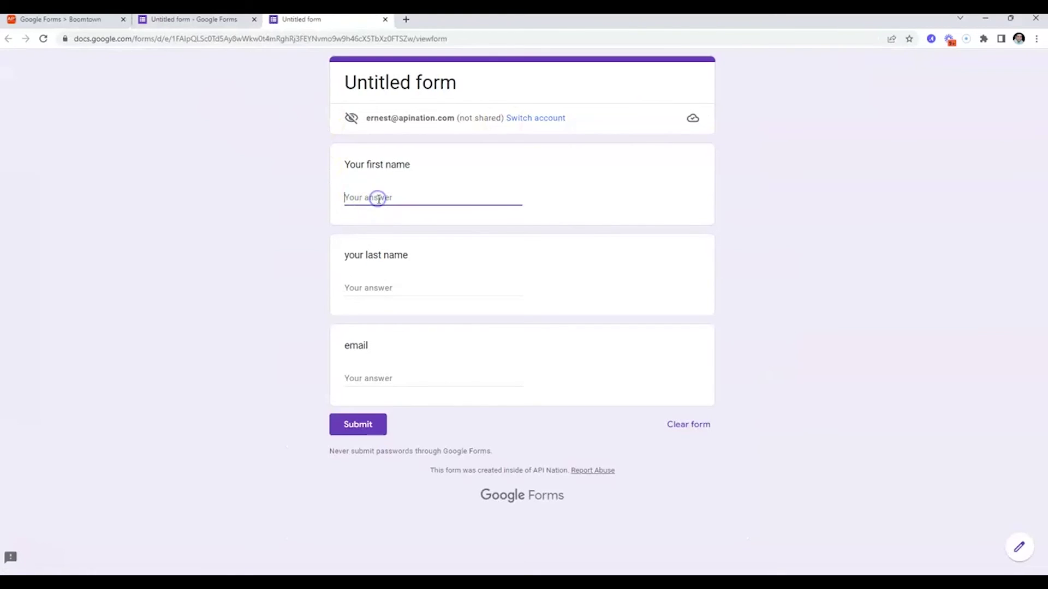
type("J0hnThomposon")
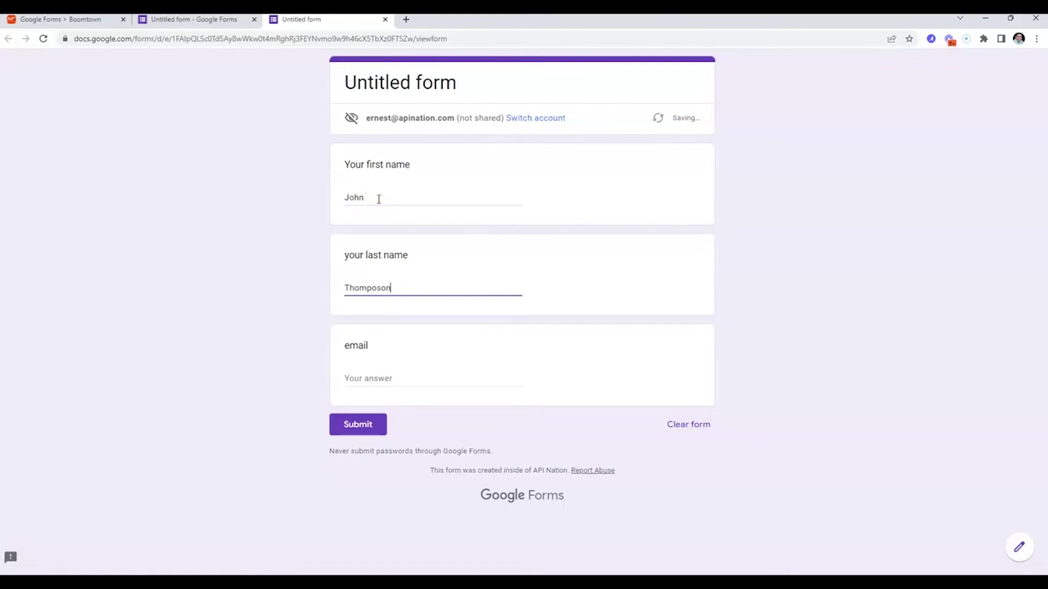
key("Tab")
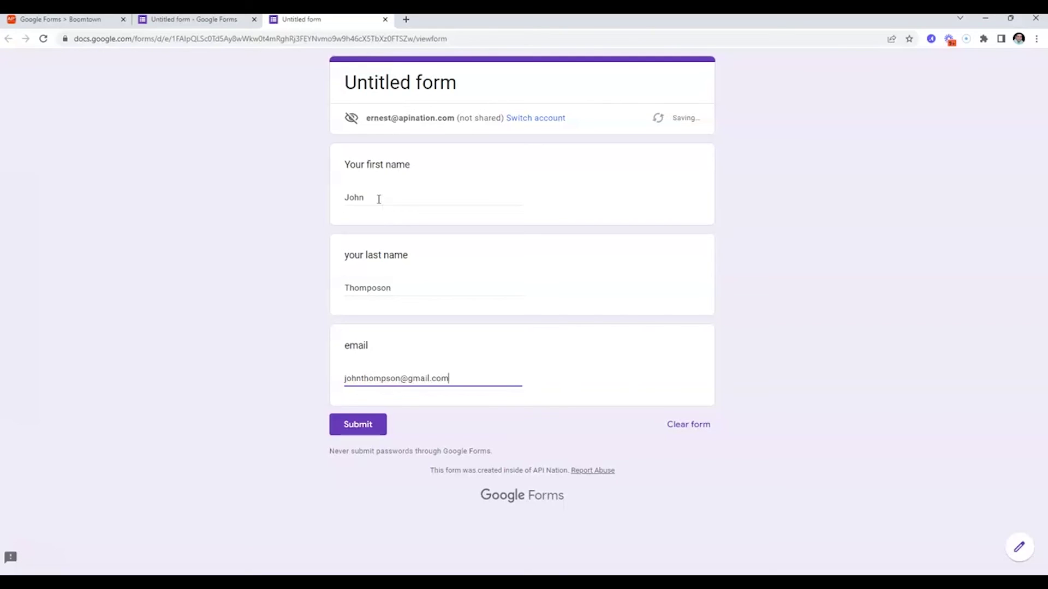
left_click(346, 431)
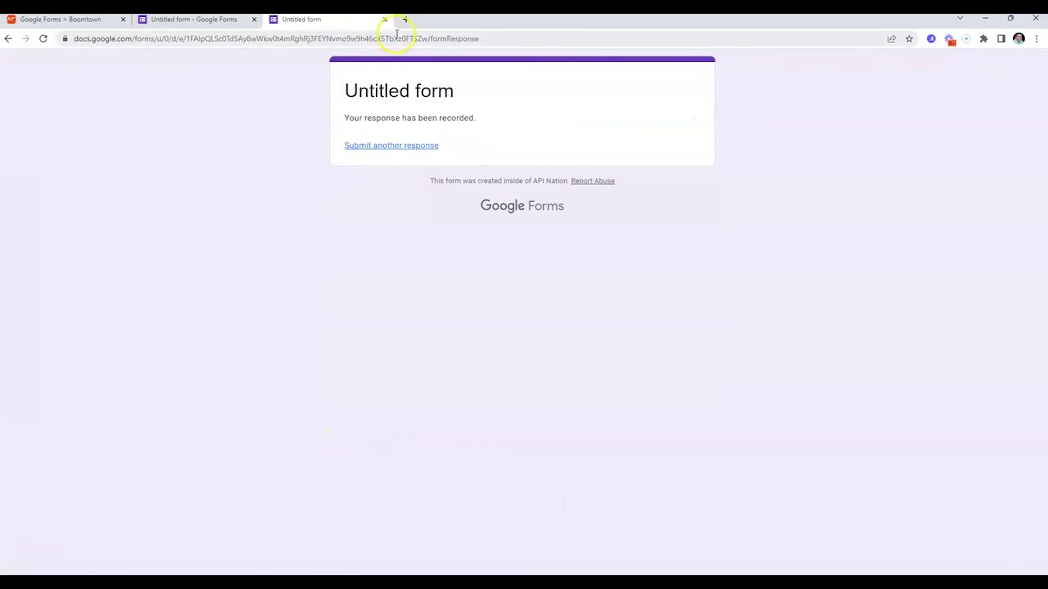
- Open boomtownroi.com in a new browser tab and log in to BoomTown's Lead Central
left_click(407, 23)
type("boomw")
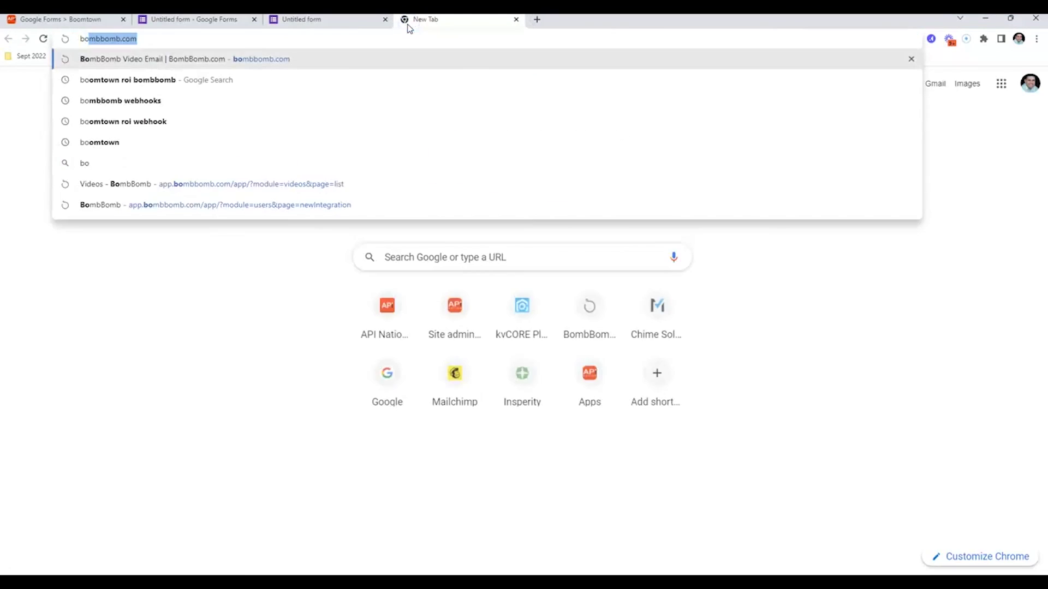
key("BackSpace")
key("BackSpace")
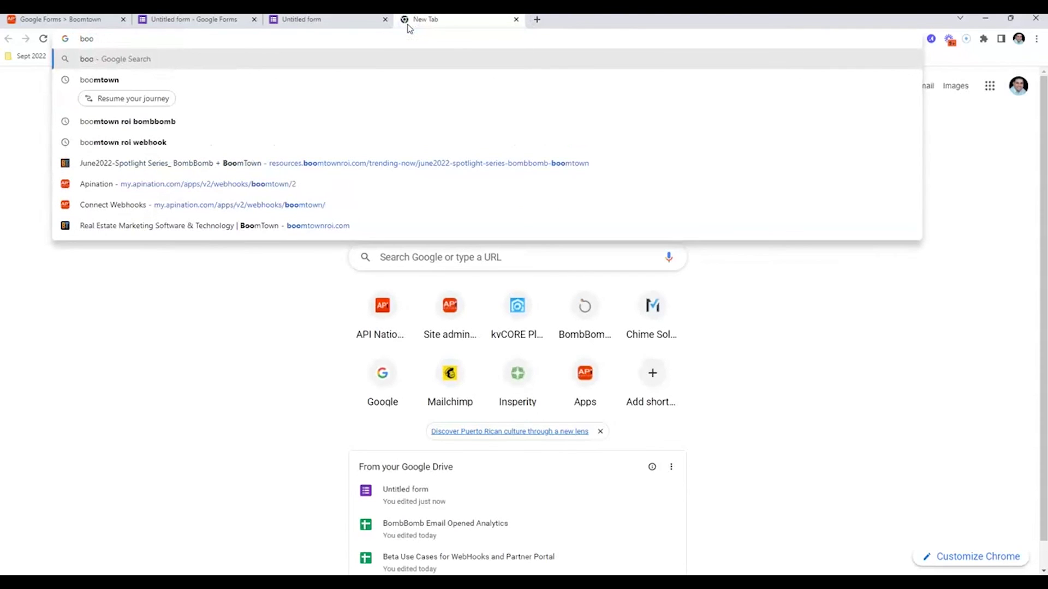
key("Down")
key("Down")
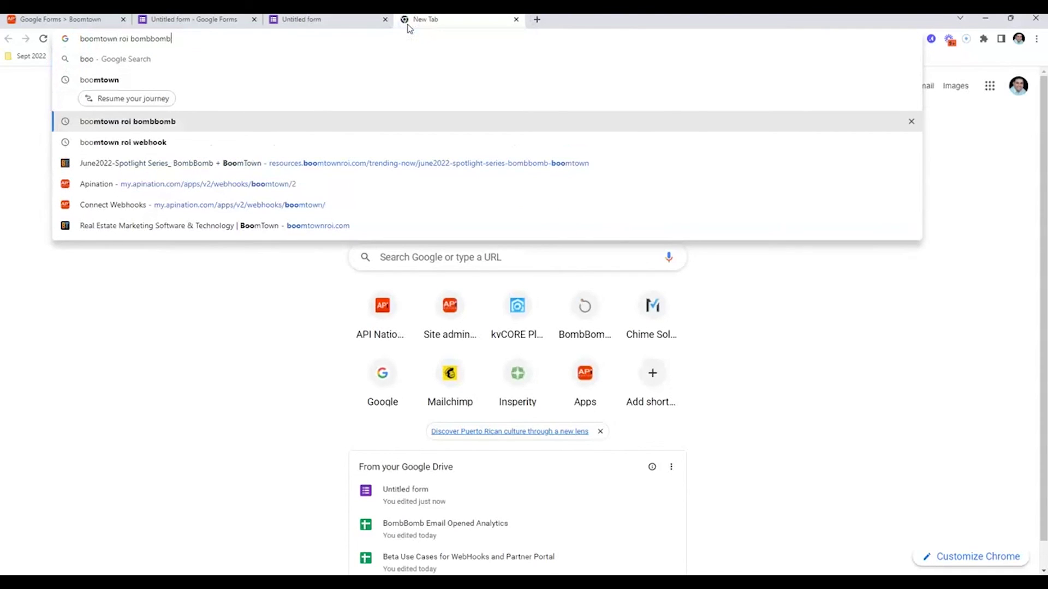
key("Down")
key("Down")
key("Down")
key("Down")
key("Down")
key("Return")
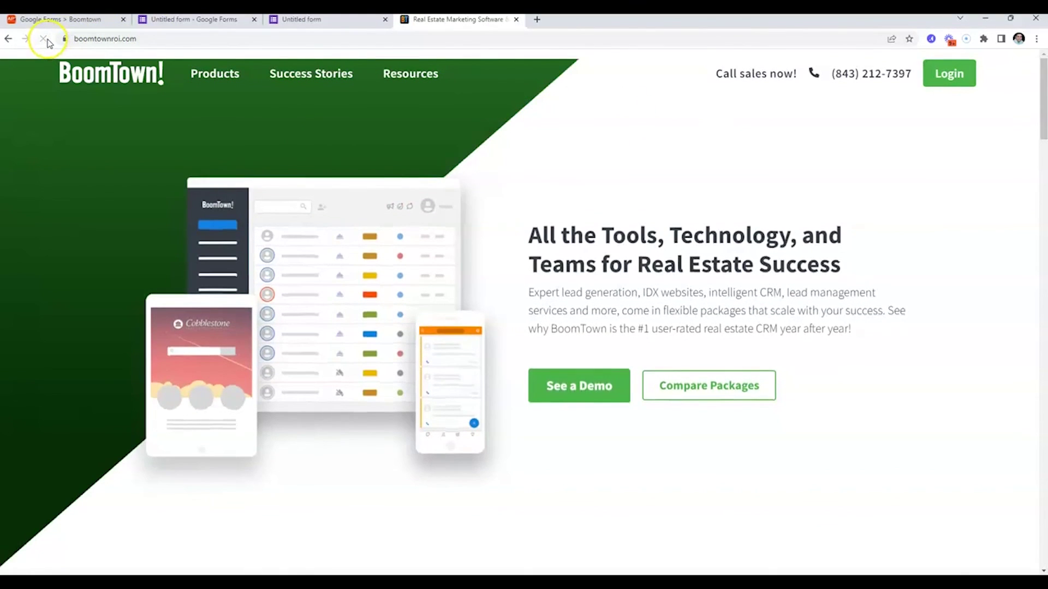
left_click(952, 73)
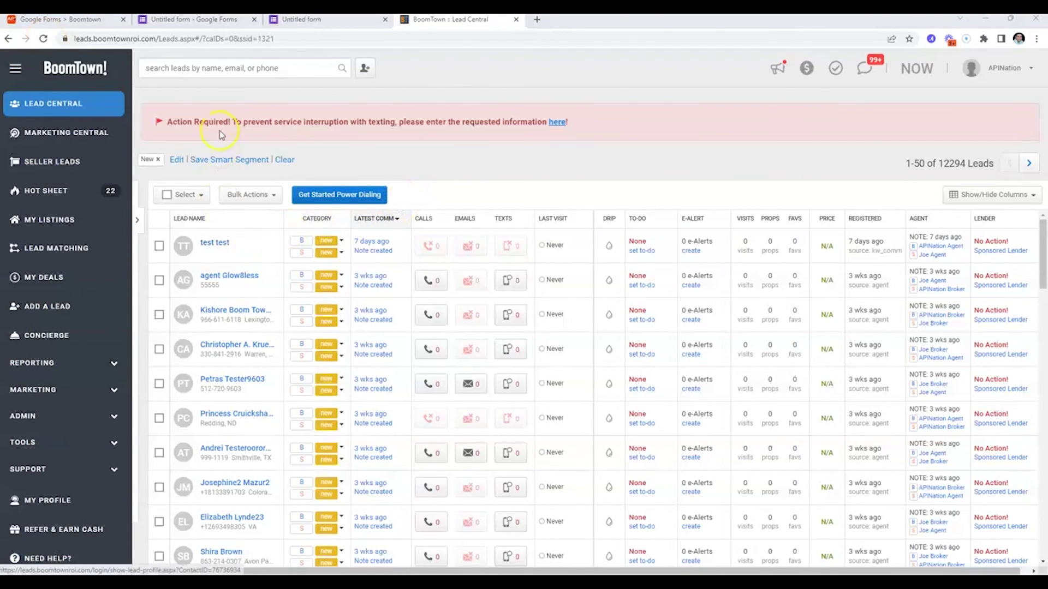
- Search BoomTown's leads for the test respondent by name and open the lead with the e-mail submitted in the form
left_click(228, 67)
type("john")
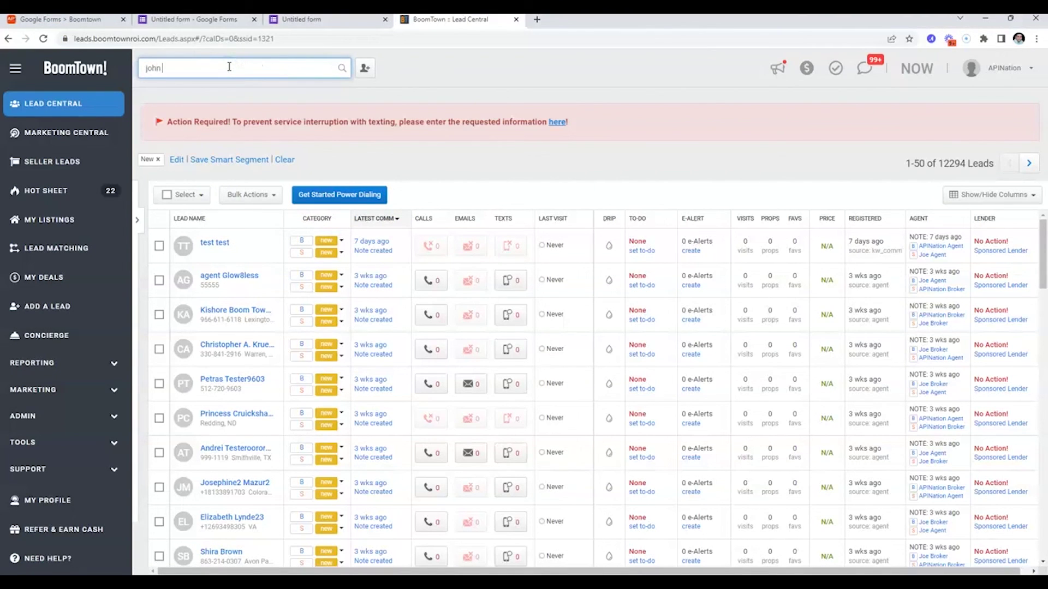
type(" thomp")
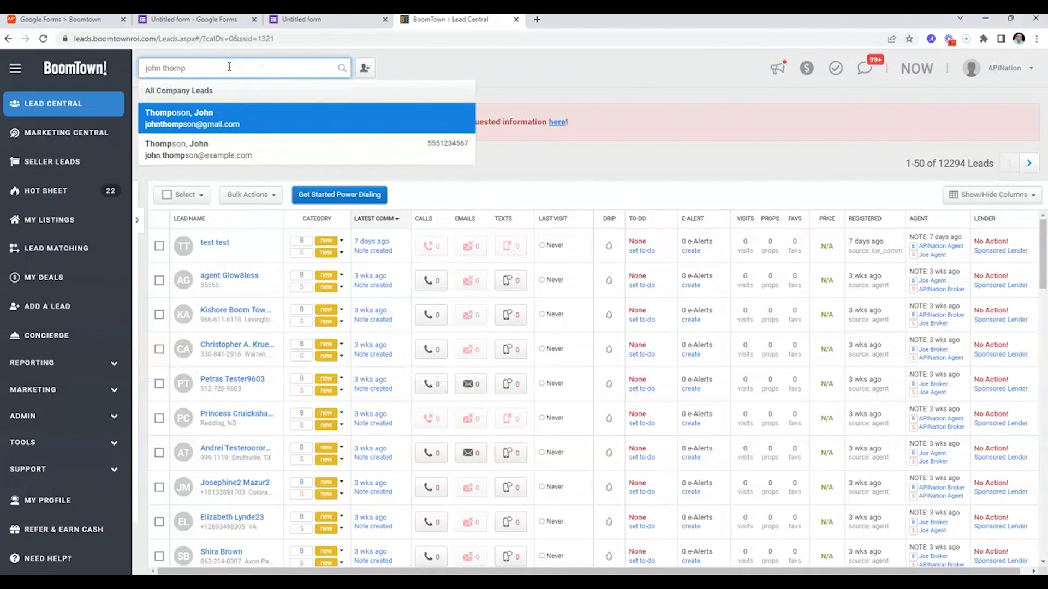
left_click(223, 131)
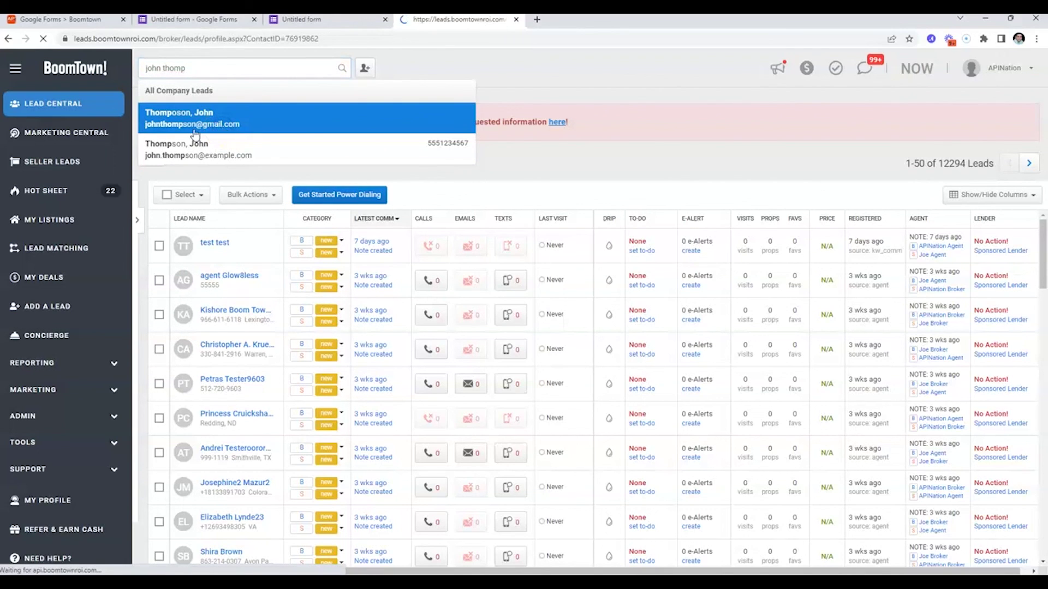